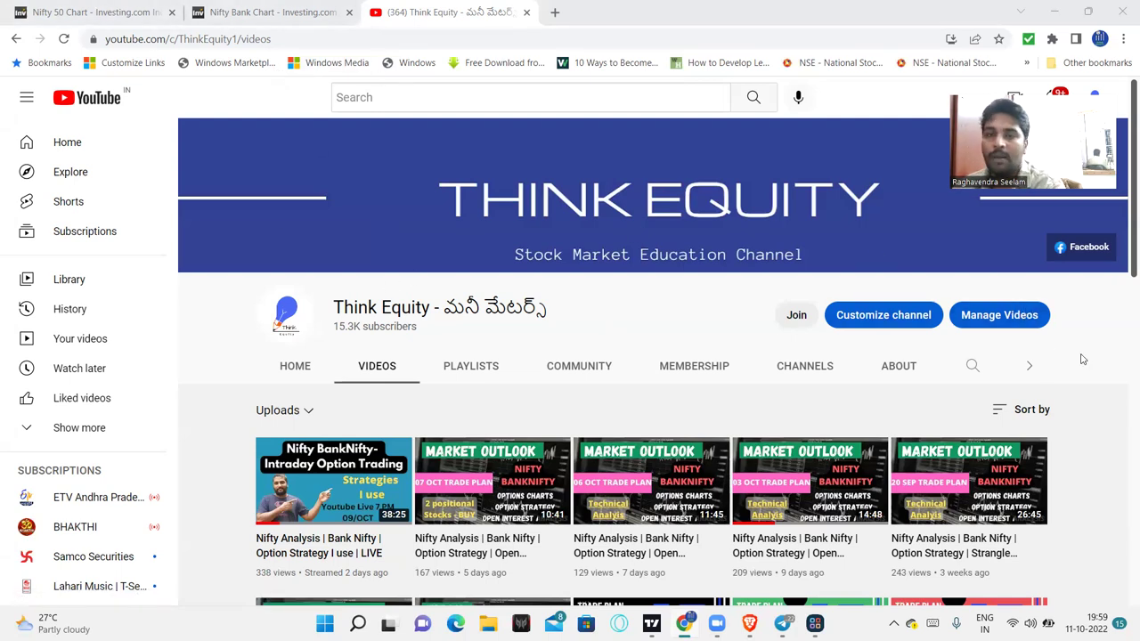
Step: Scroll down through Think Equity's uploaded Nifty and Bank Nifty analysis videos
scroll(1083, 359, "down", 2)
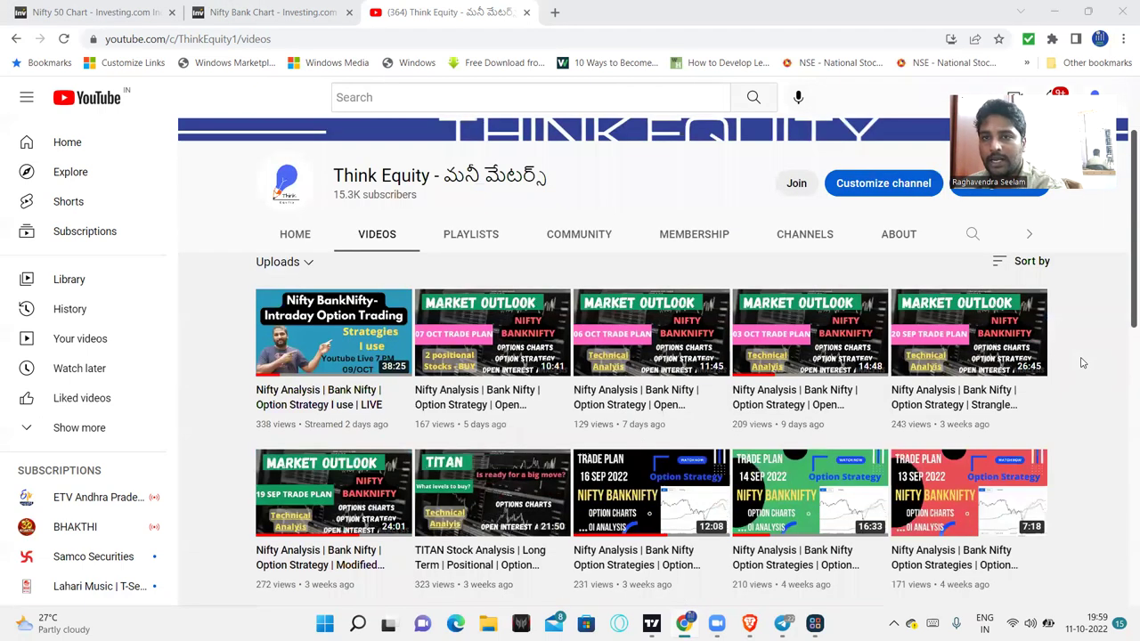
scroll(1082, 362, "down", 2)
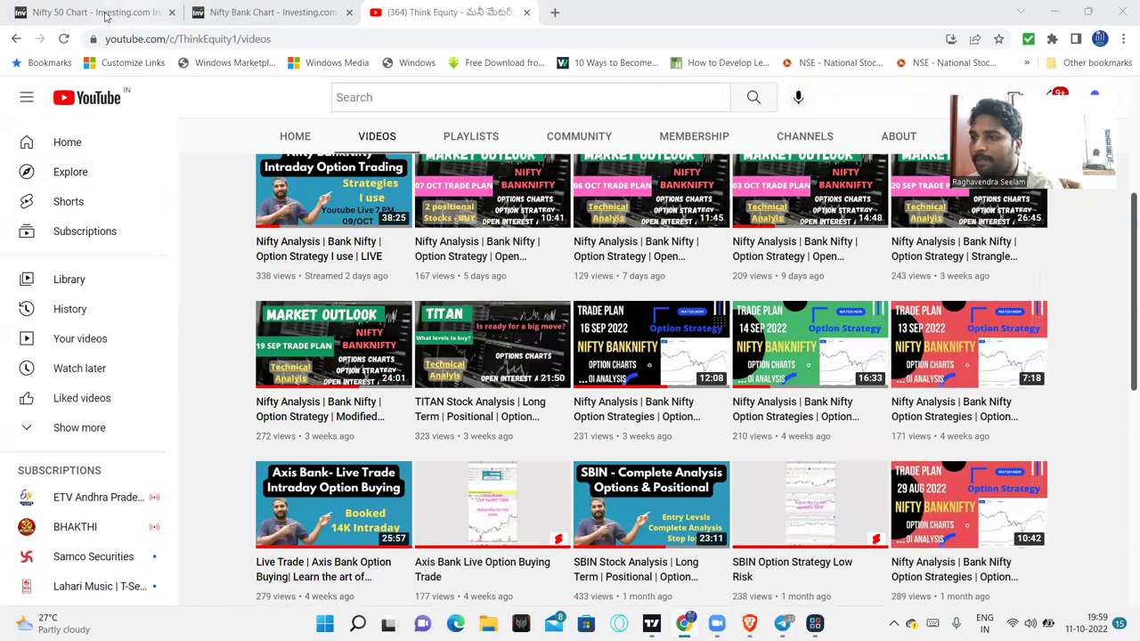
Step: On the Nifty Bank chart, draw two trial horizontal lines near 38900
left_click(239, 19)
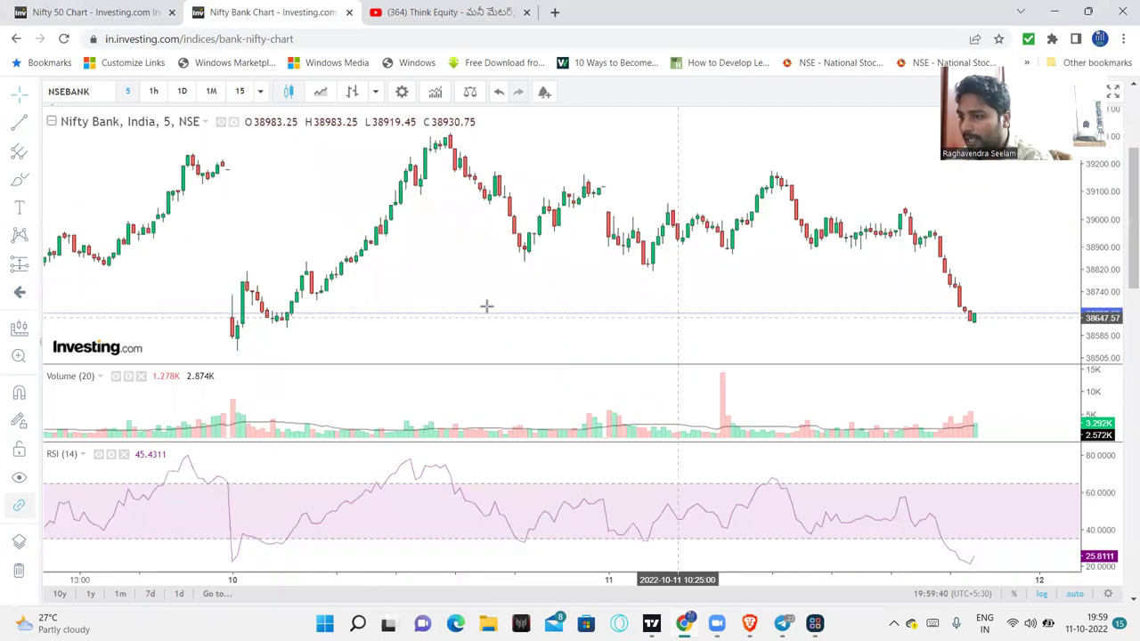
left_click_drag(605, 145, 446, 209)
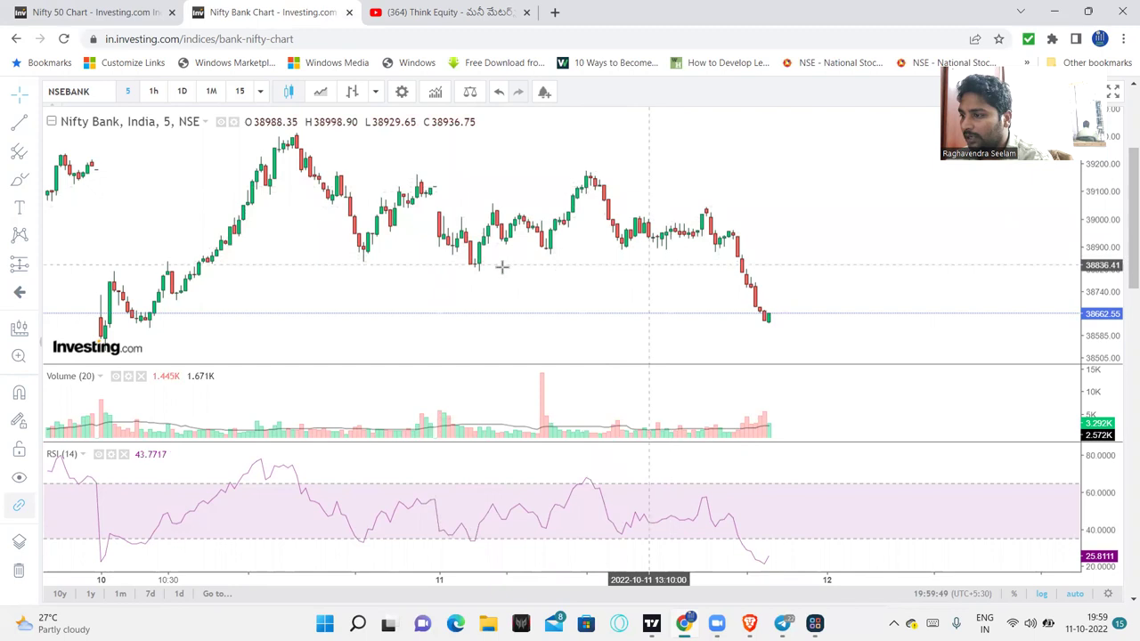
left_click(20, 181)
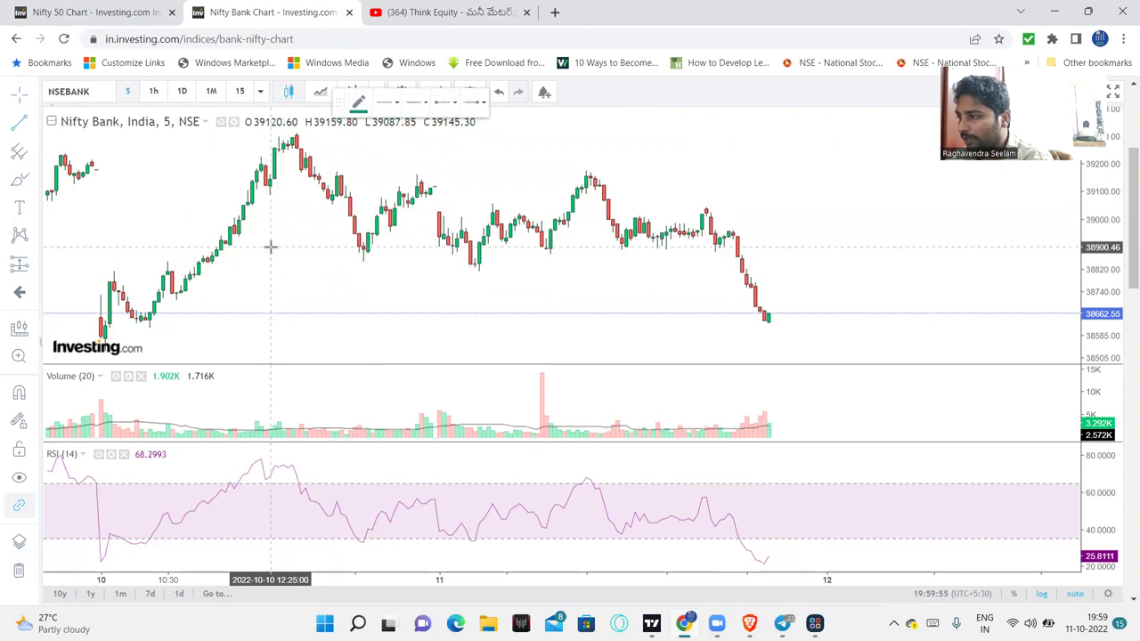
left_click(270, 247)
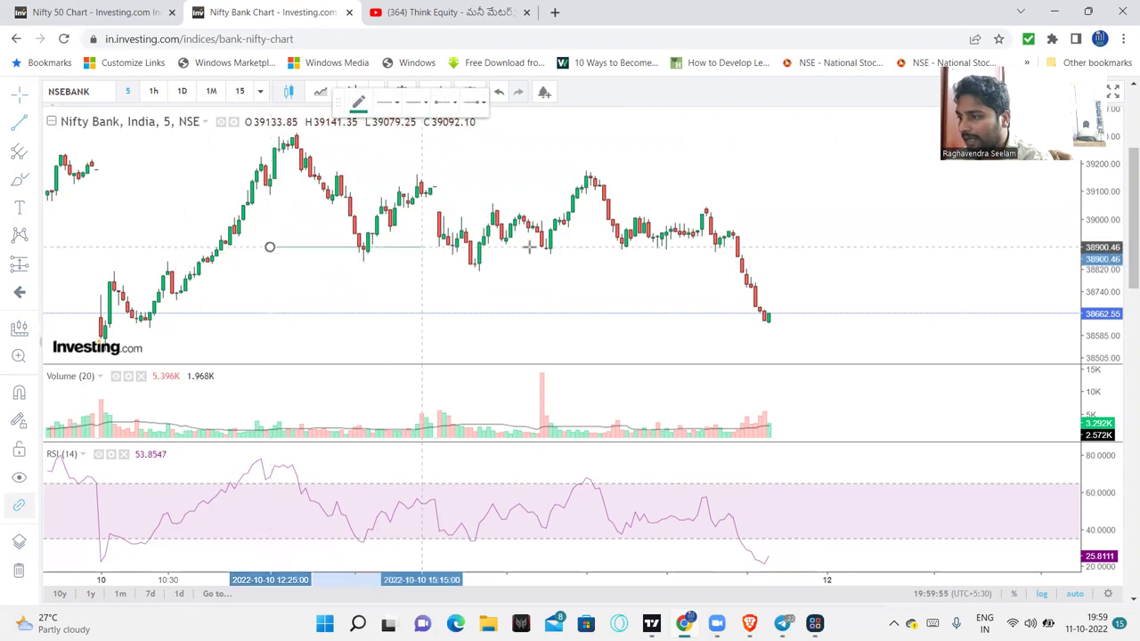
left_click(918, 245)
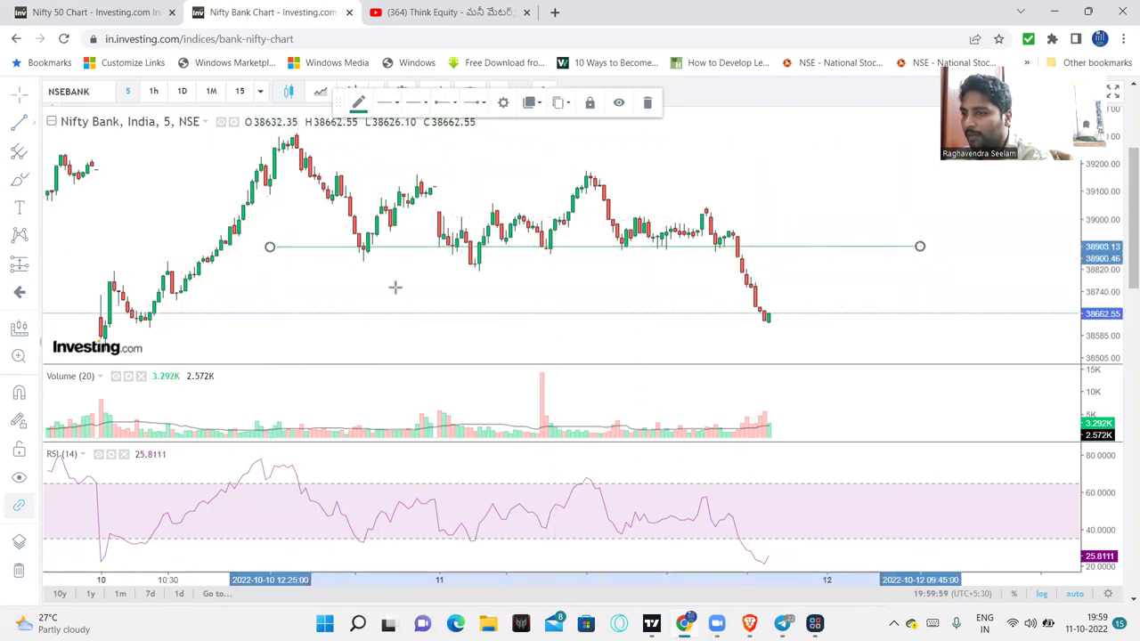
left_click(314, 261)
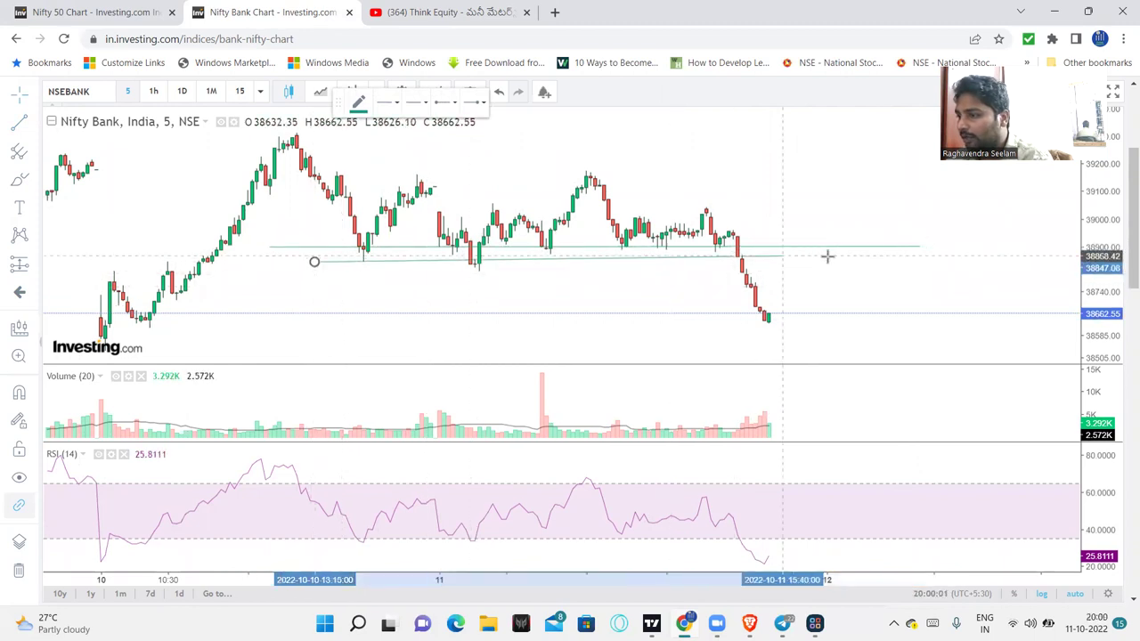
left_click(871, 262)
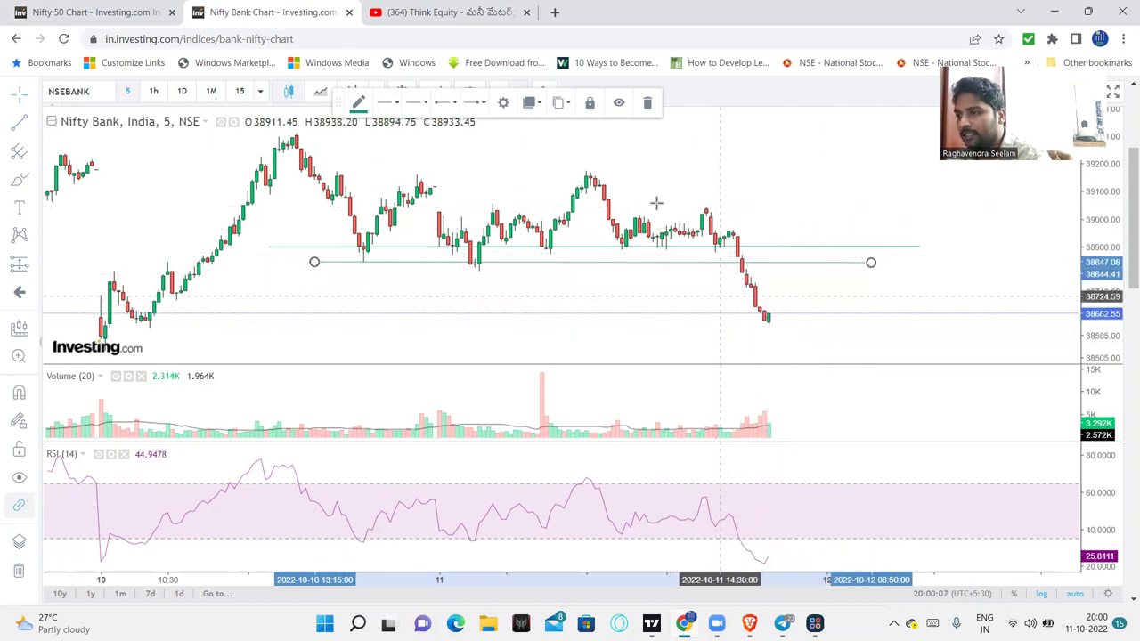
Step: Delete both drawn lines and switch the chart to 15-minute candles
scroll(650, 166, "down", 1)
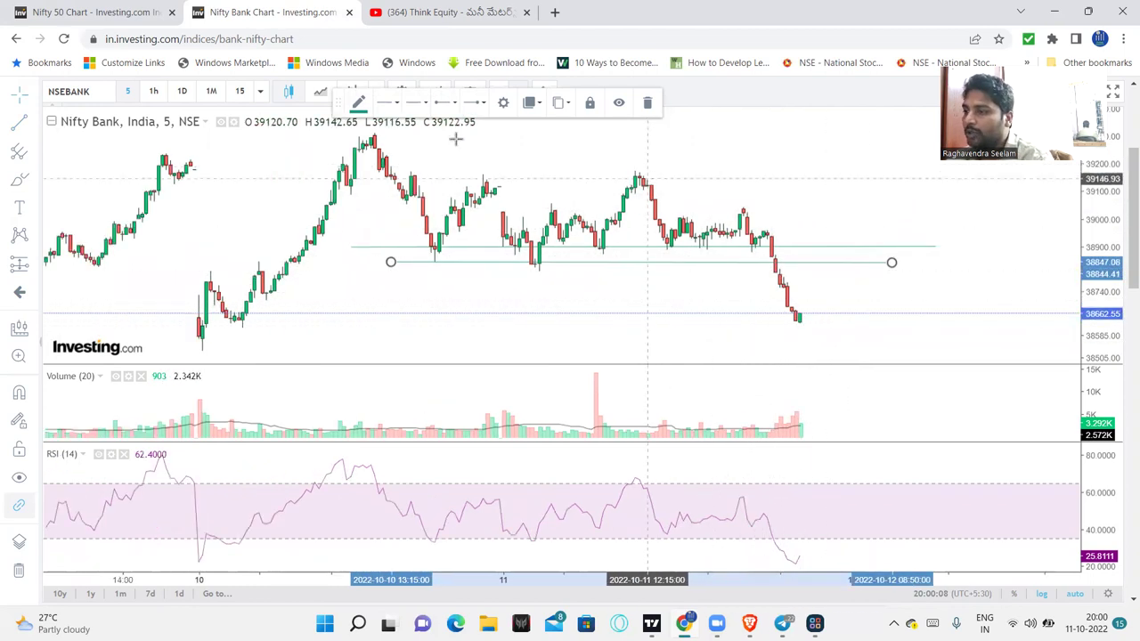
left_click(646, 105)
left_click(19, 570)
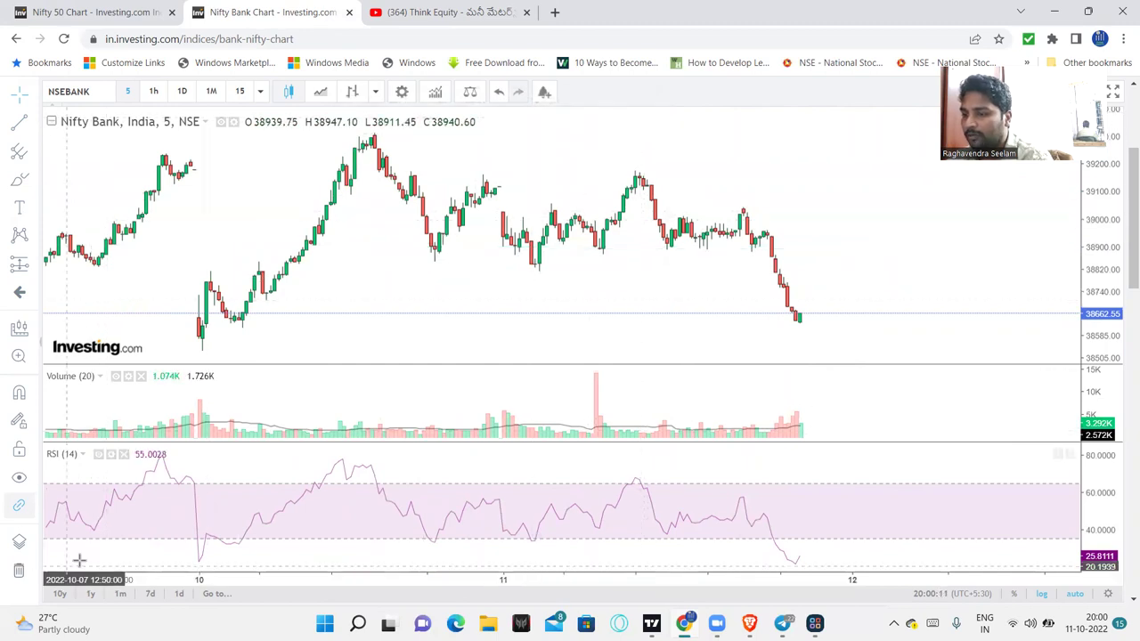
left_click(239, 92)
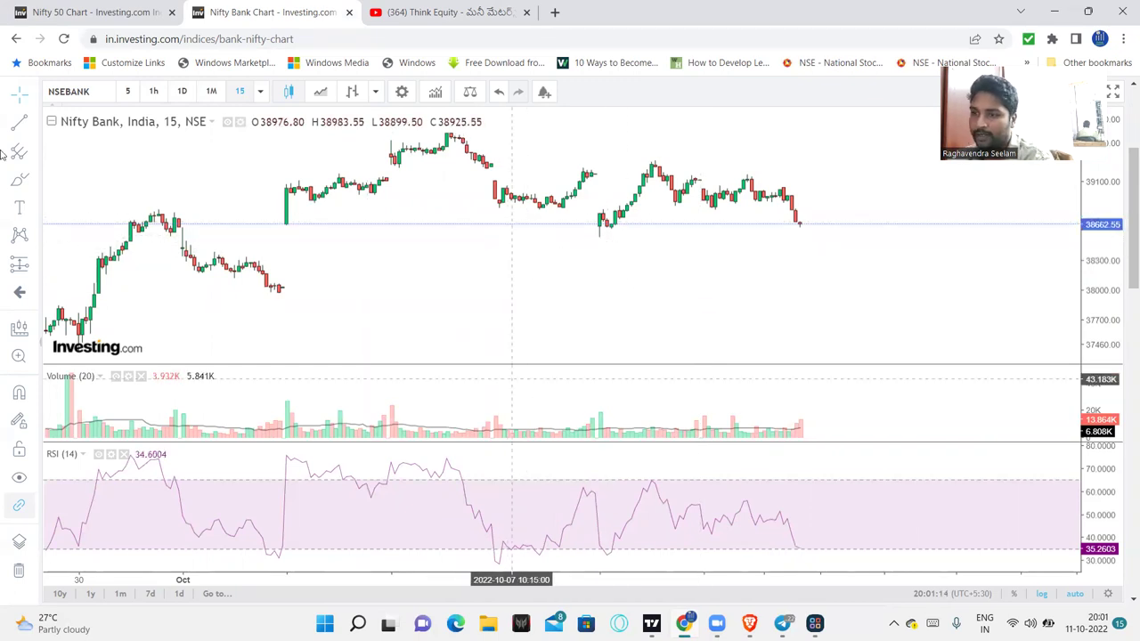
Step: Draw horizontal lines across the chart at the 38500 and 37900 levels
left_click(273, 243)
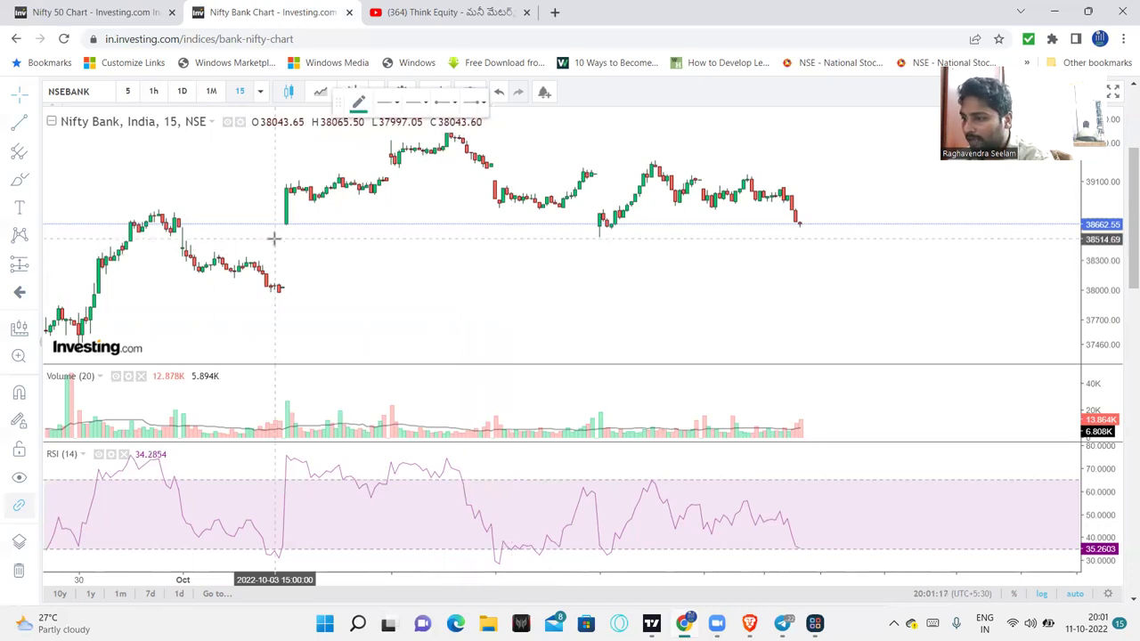
left_click(274, 238)
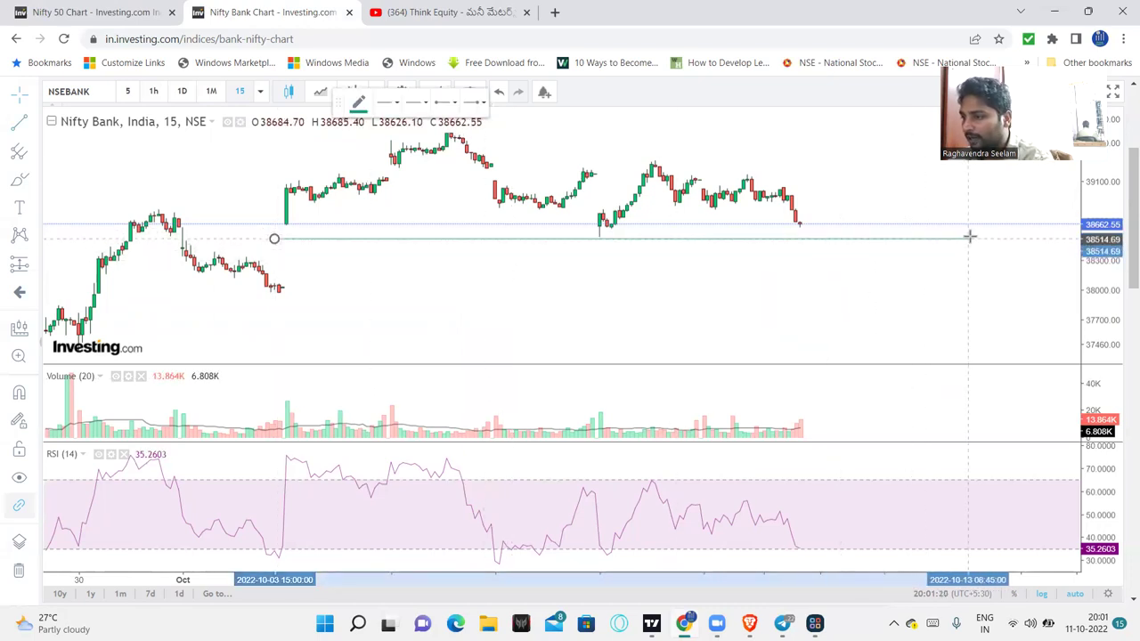
left_click(970, 239)
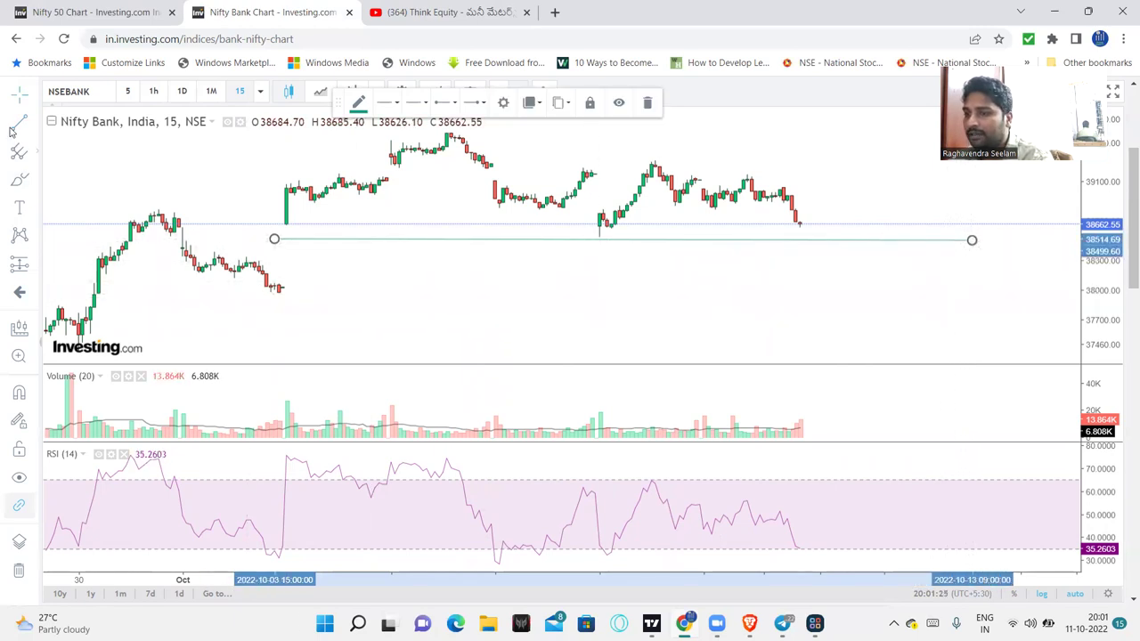
left_click(142, 305)
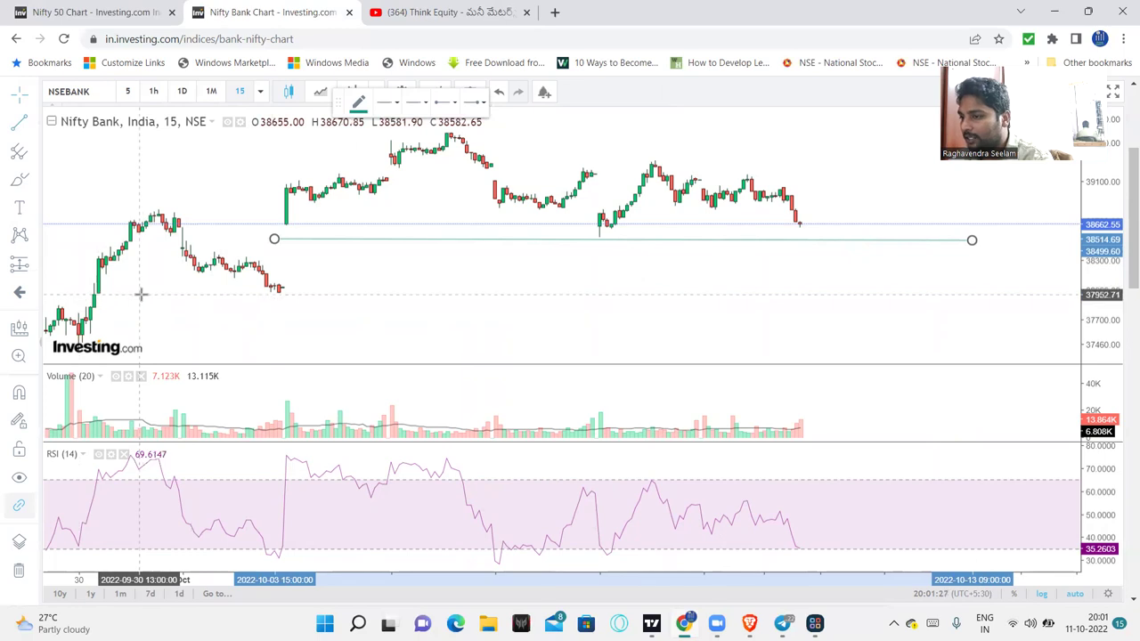
left_click(138, 294)
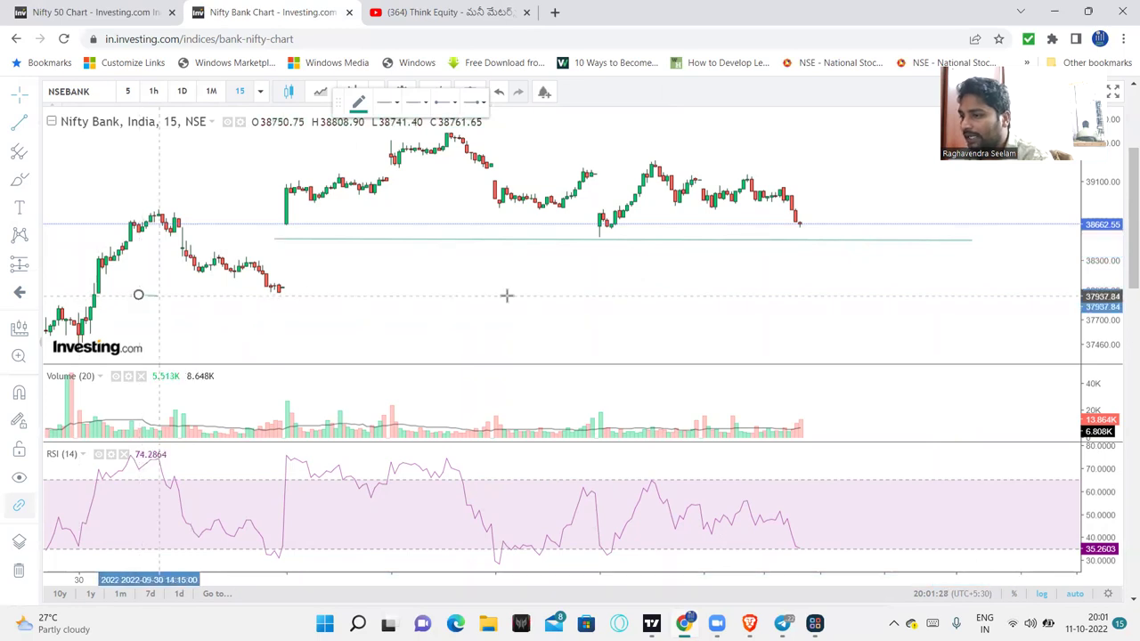
left_click(963, 293)
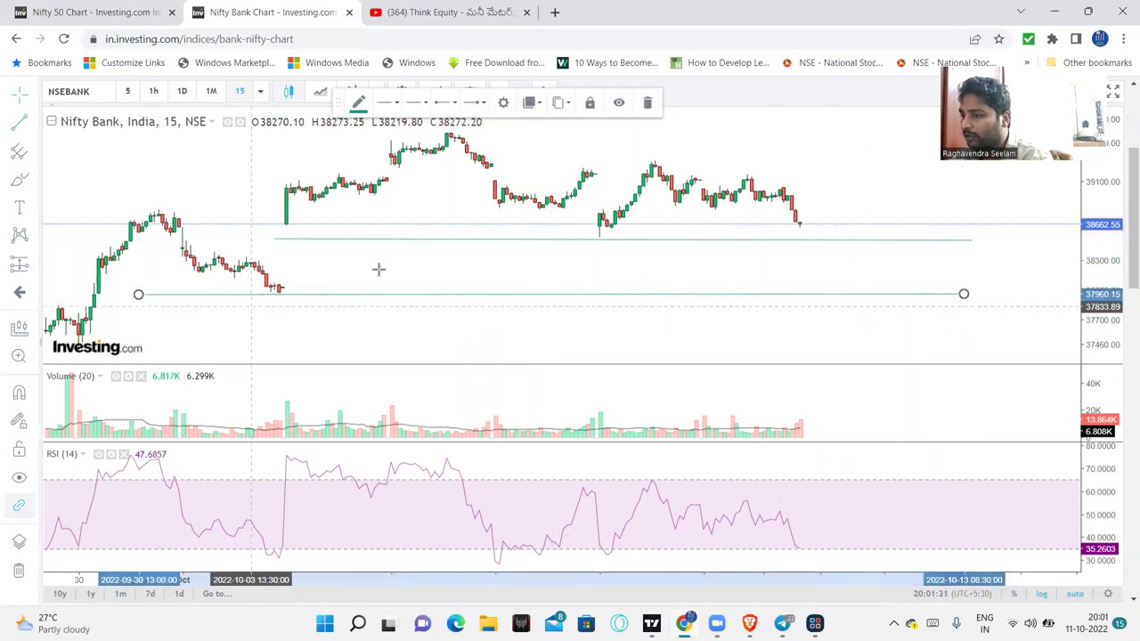
Step: Add text labels 38500 and 37900 beside their matching lines
left_click(27, 210)
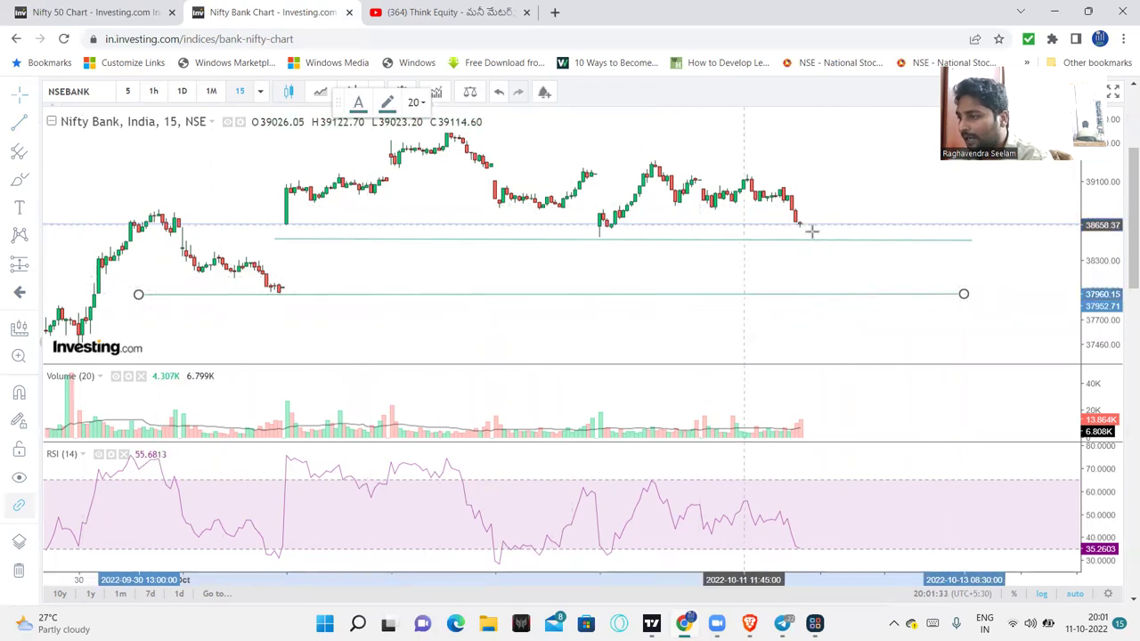
left_click(828, 241)
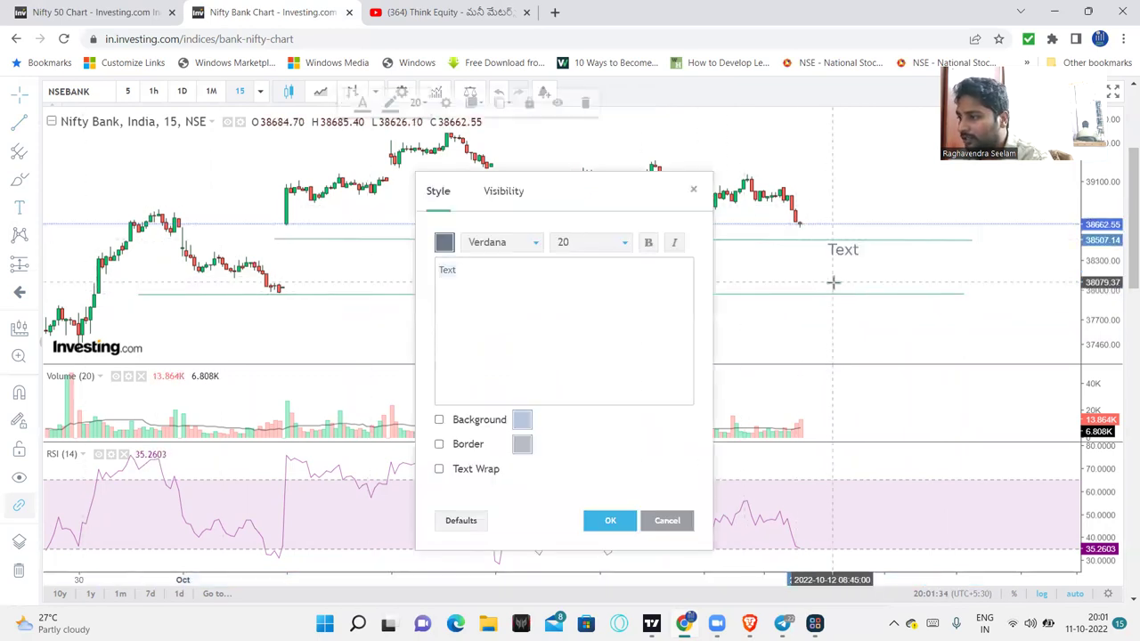
type("38500")
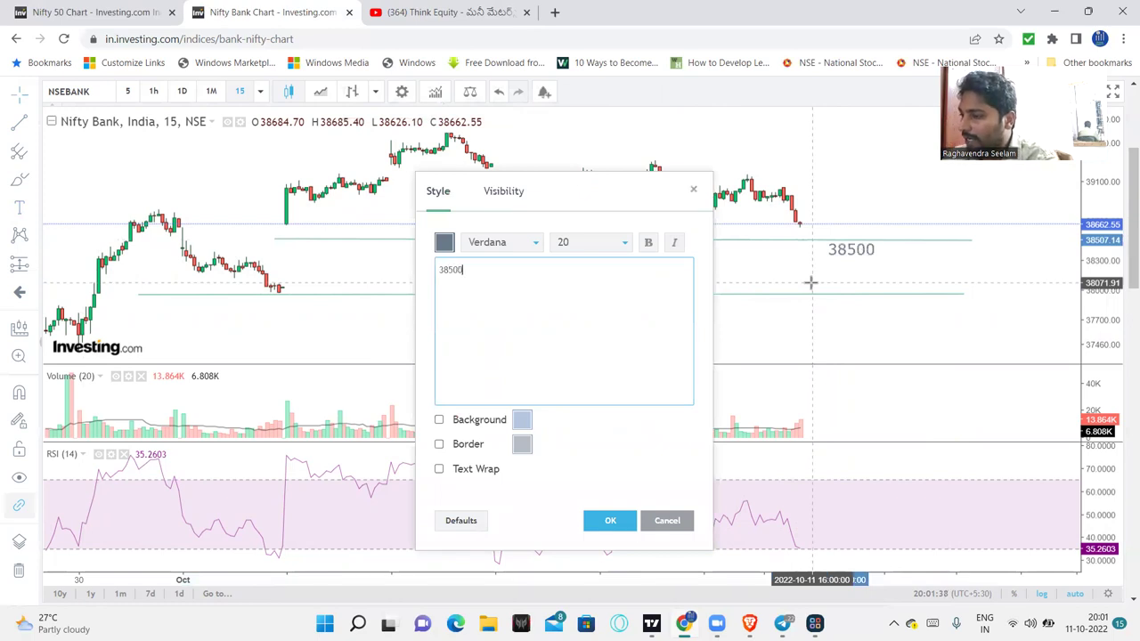
left_click(610, 520)
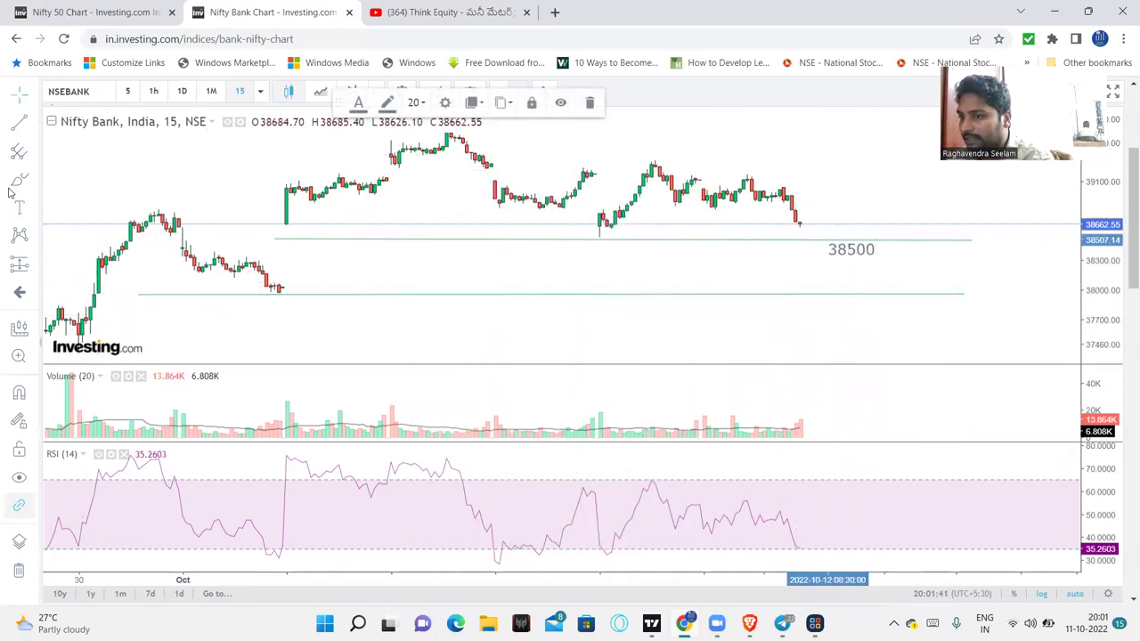
left_click(935, 291)
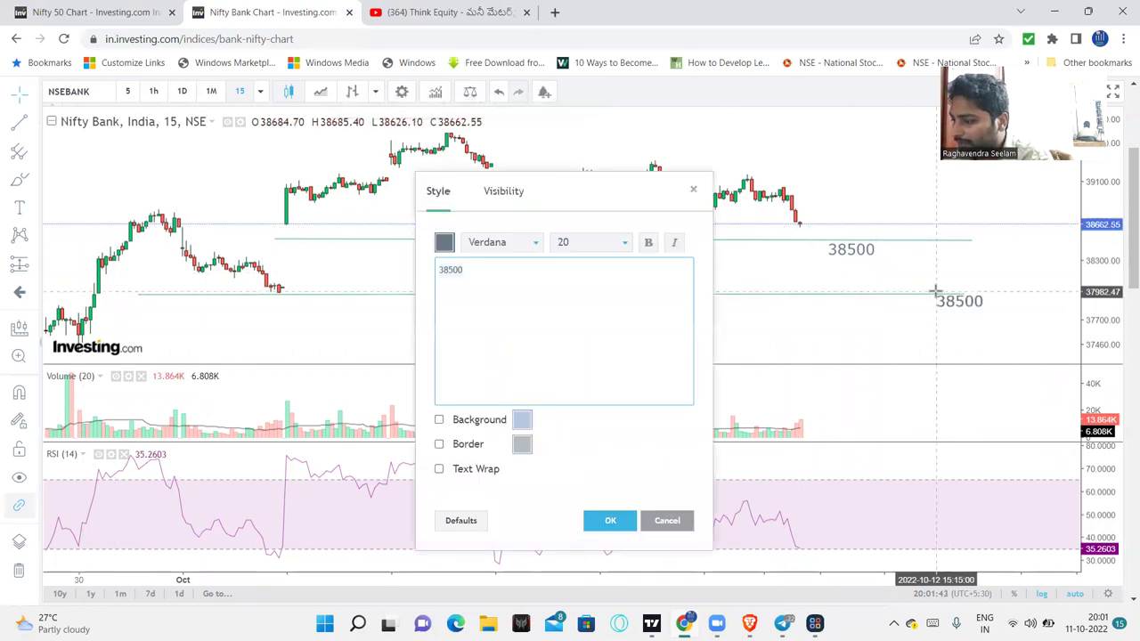
type("37900")
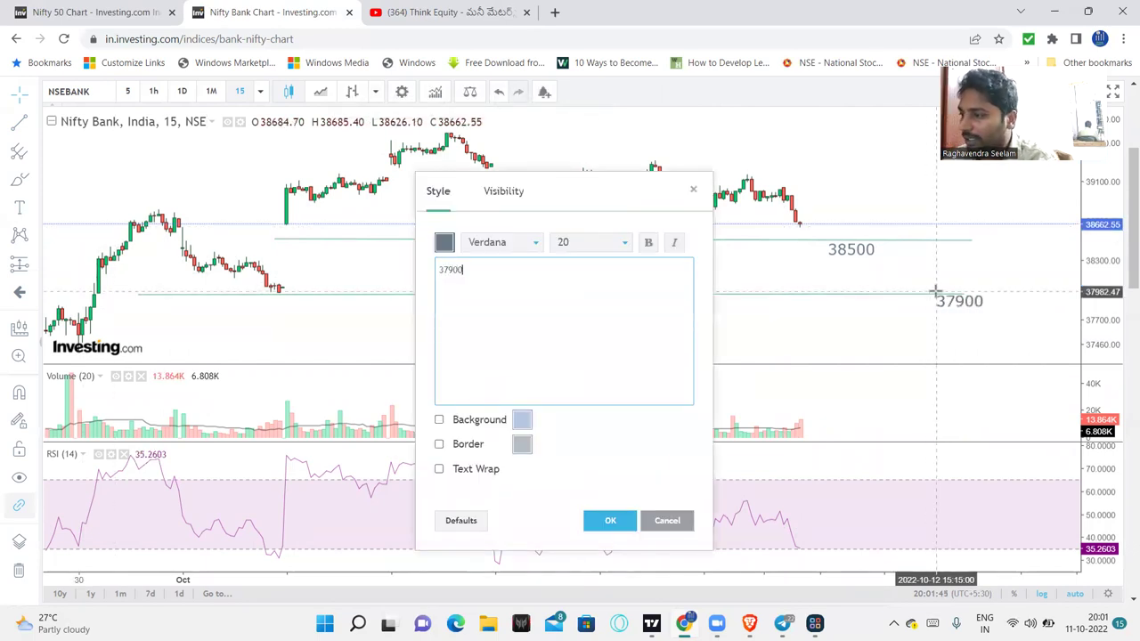
left_click(610, 520)
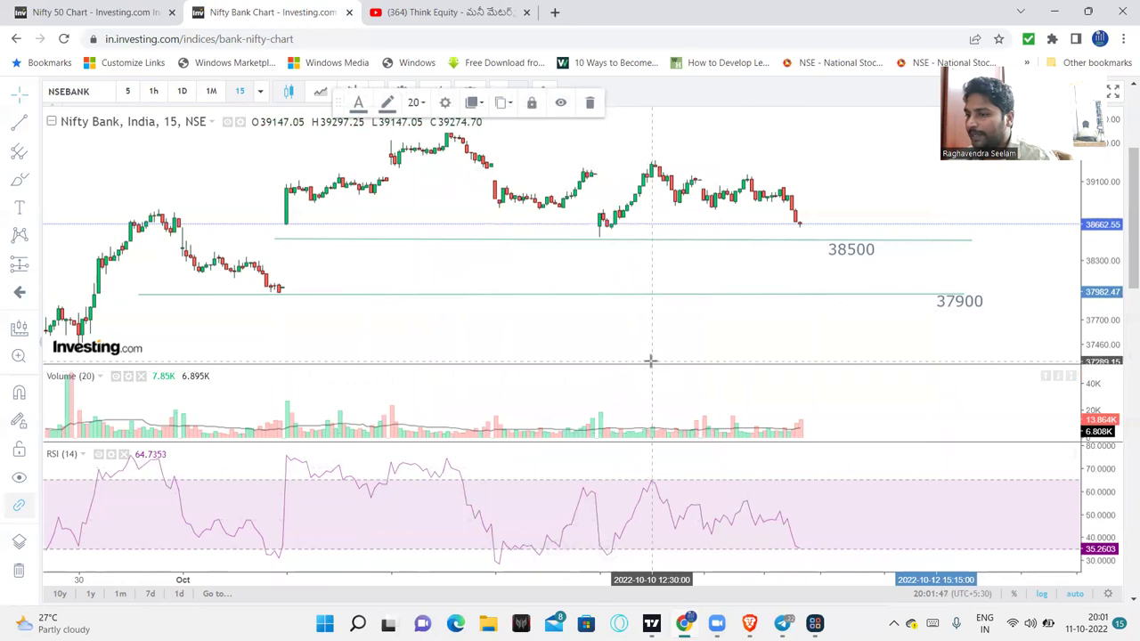
scroll(663, 357, "down", 1)
scroll(809, 323, "down", 1)
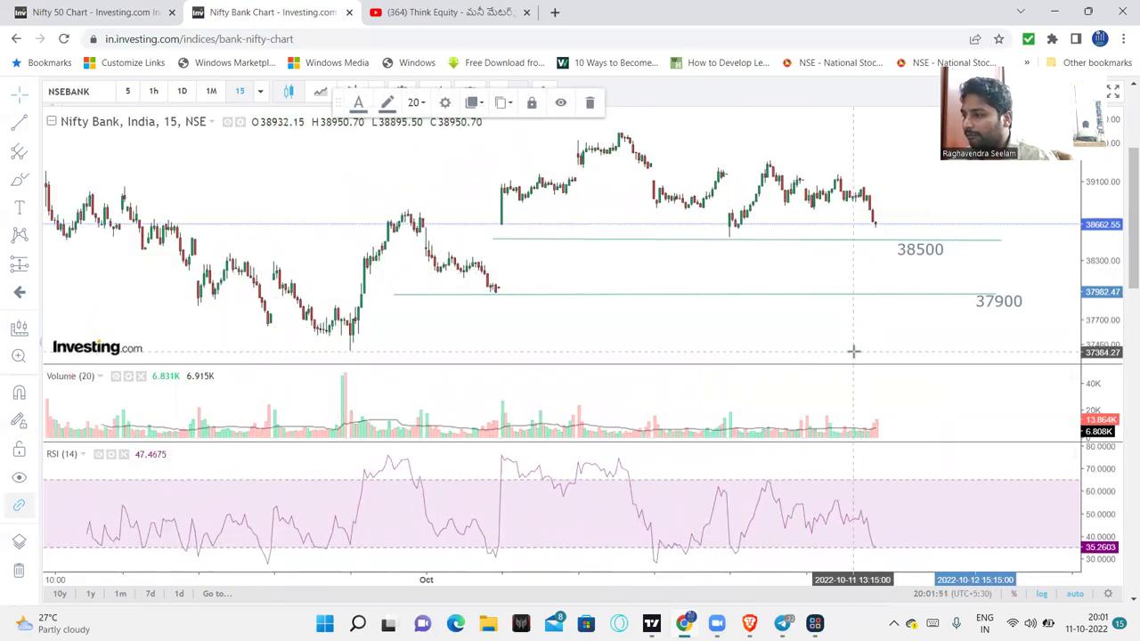
Step: Draw a line at 37300, label it 37300, and shift the chart left
key("alt+t")
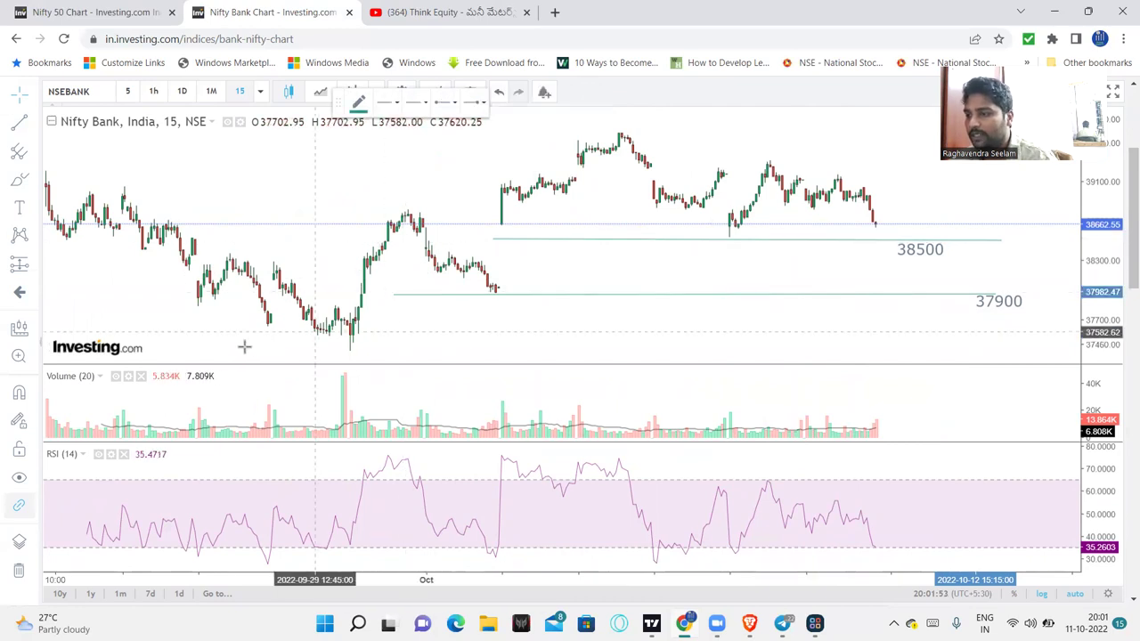
left_click(235, 350)
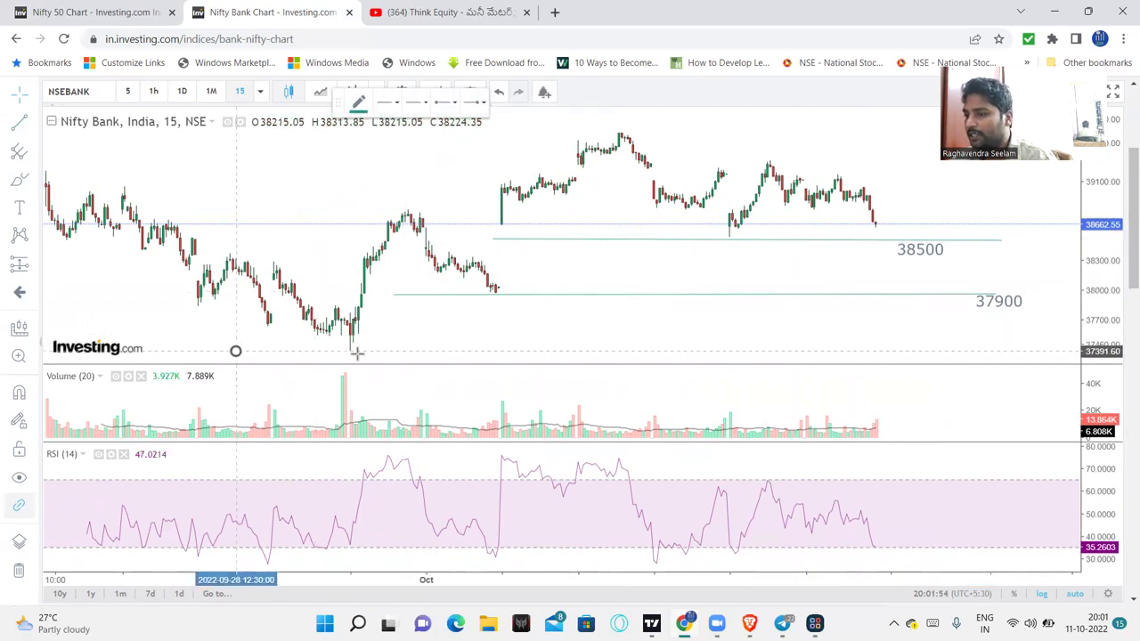
left_click(1006, 351)
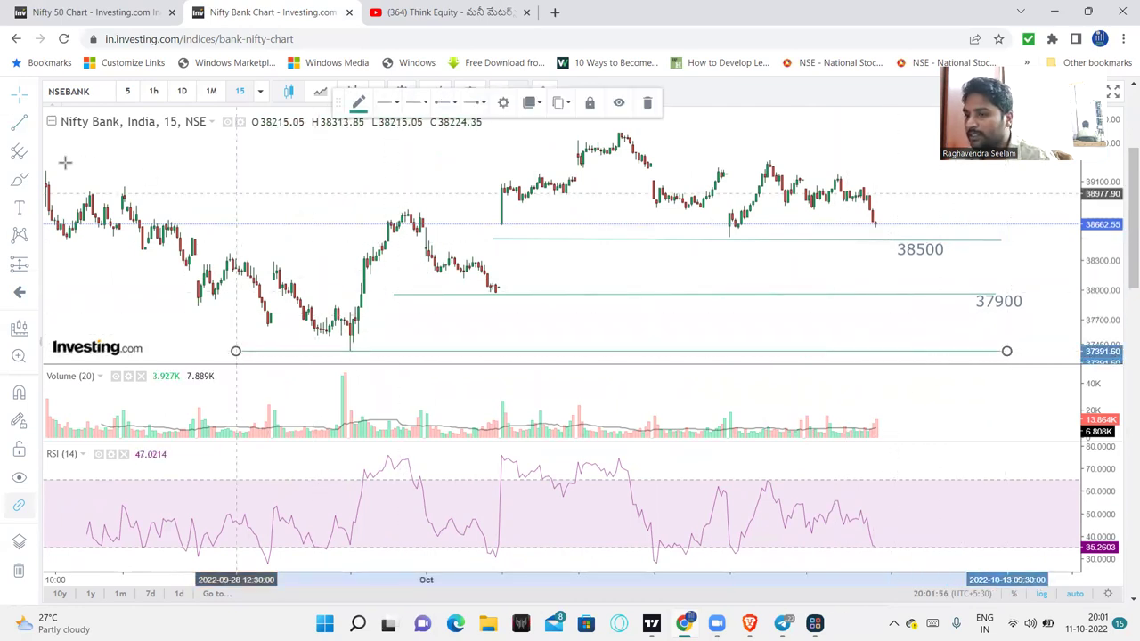
left_click(823, 329)
type("3")
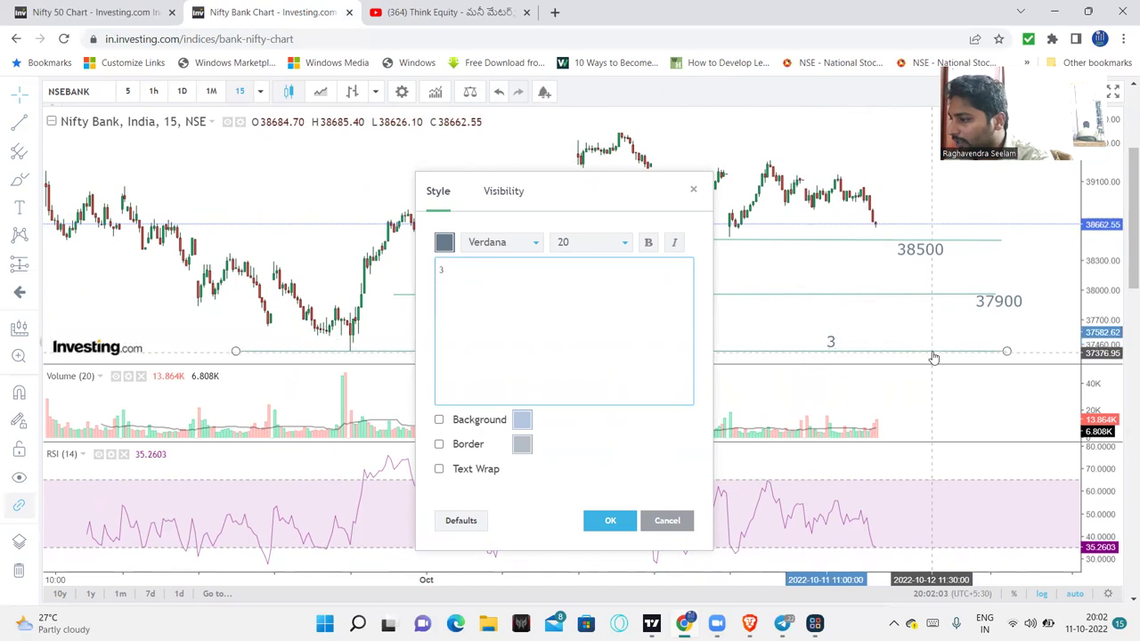
type("77300")
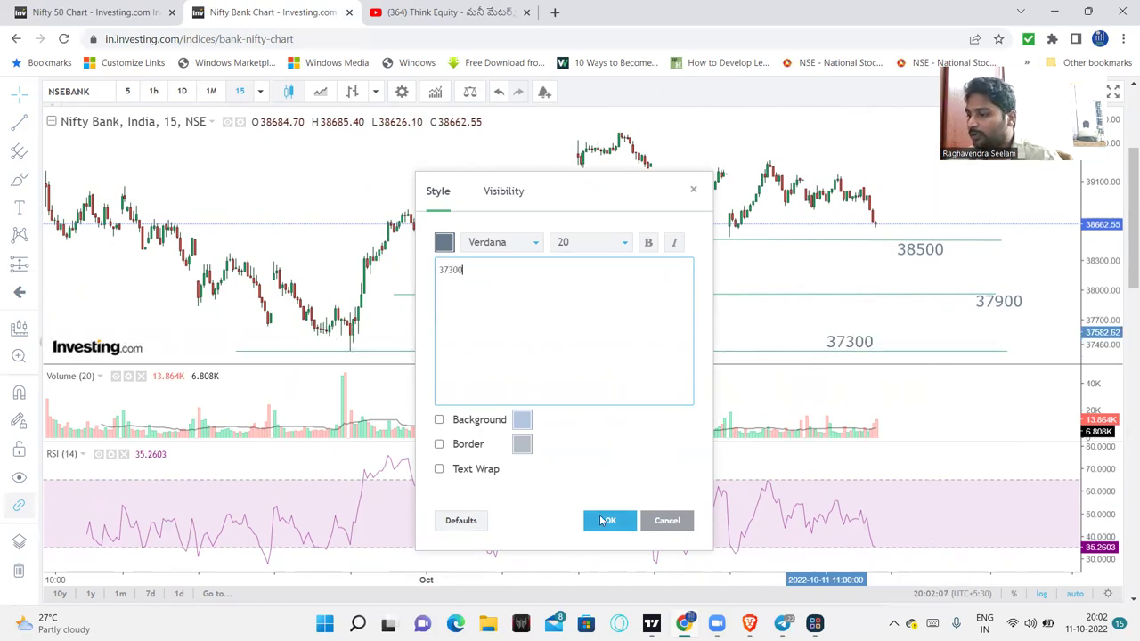
left_click(603, 521)
left_click_drag(615, 165, 557, 180)
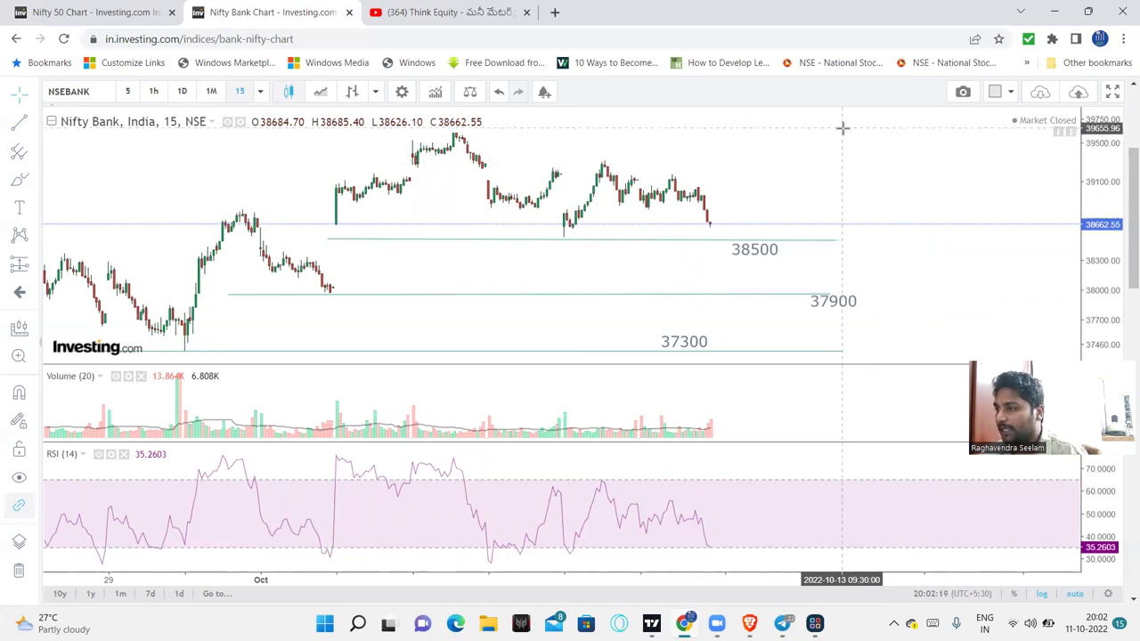
Step: Draw a line near the chart top at 39600 and label it 39600
left_click(325, 131)
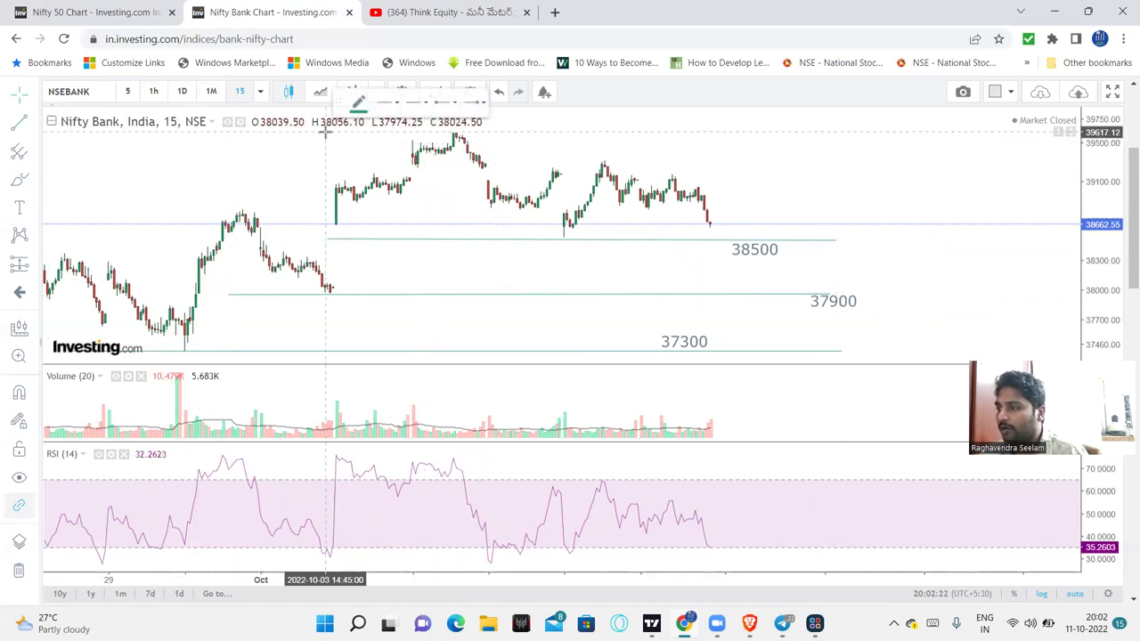
left_click(985, 130)
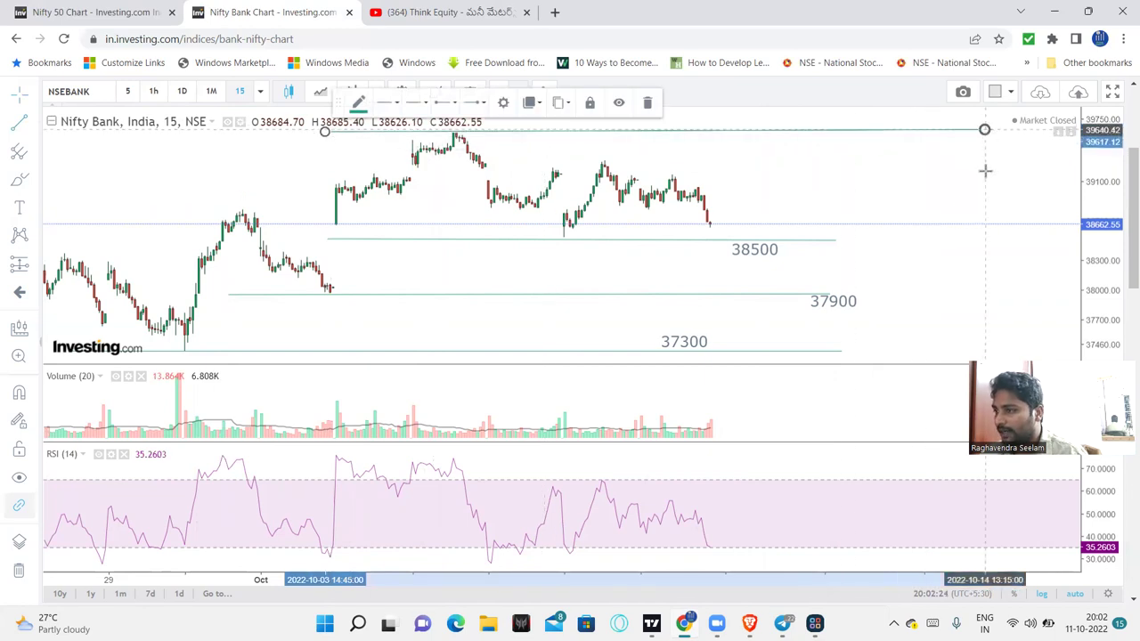
left_click(20, 207)
left_click(834, 157)
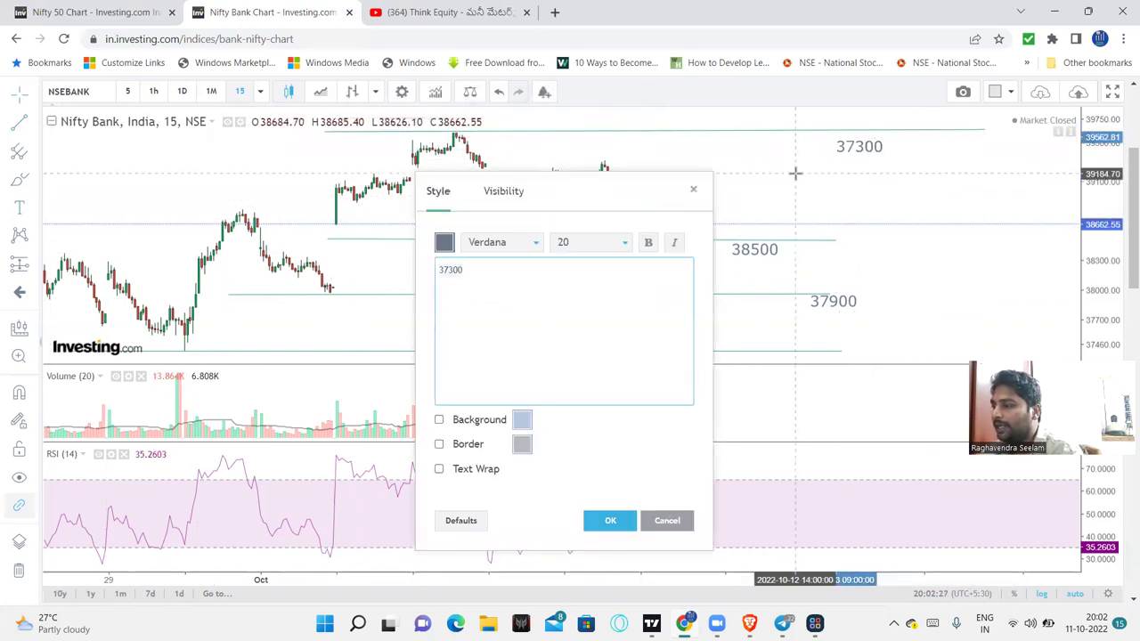
key("BackSpace")
key("BackSpace")
key("BackSpace")
key("BackSpace")
type("9600")
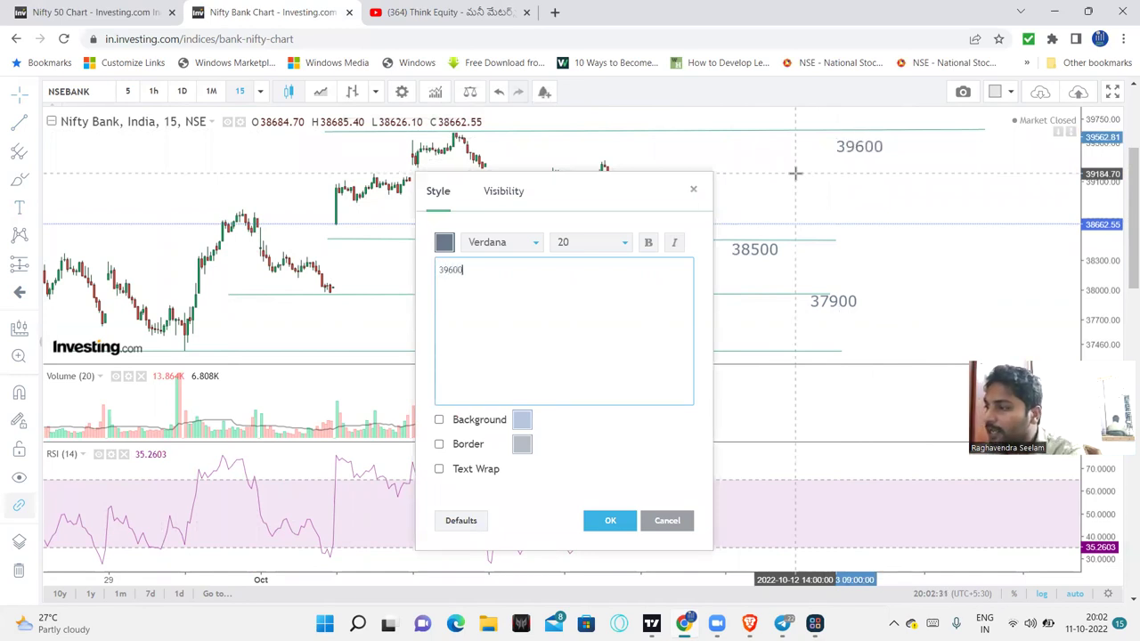
left_click(610, 520)
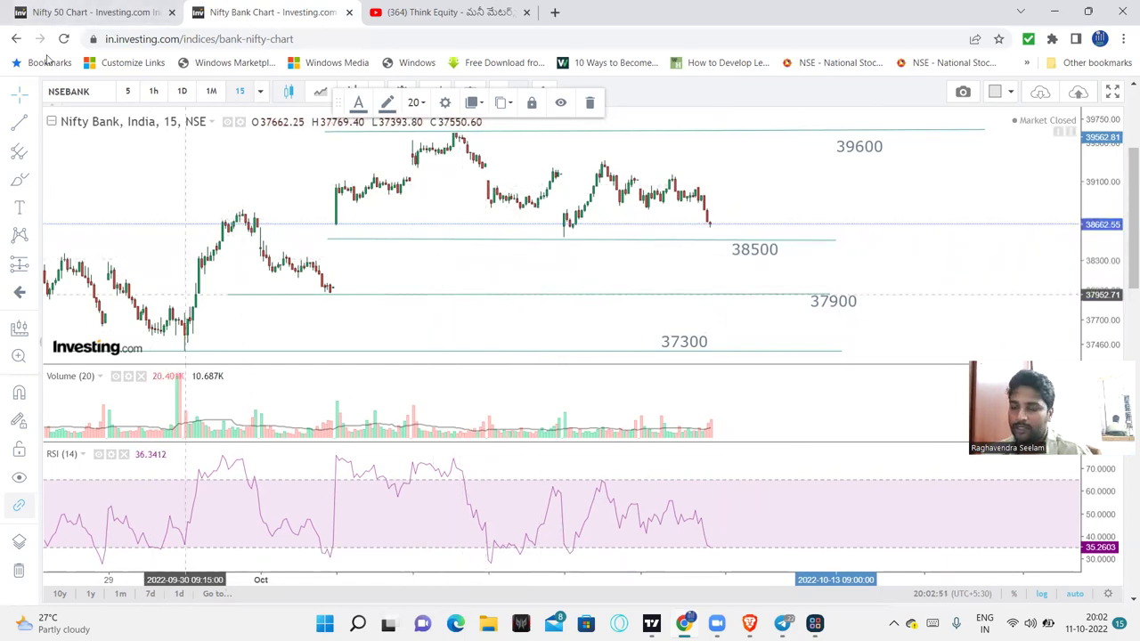
Step: On the Nifty 50 chart, draw a horizontal line at about 17107
left_click(71, 15)
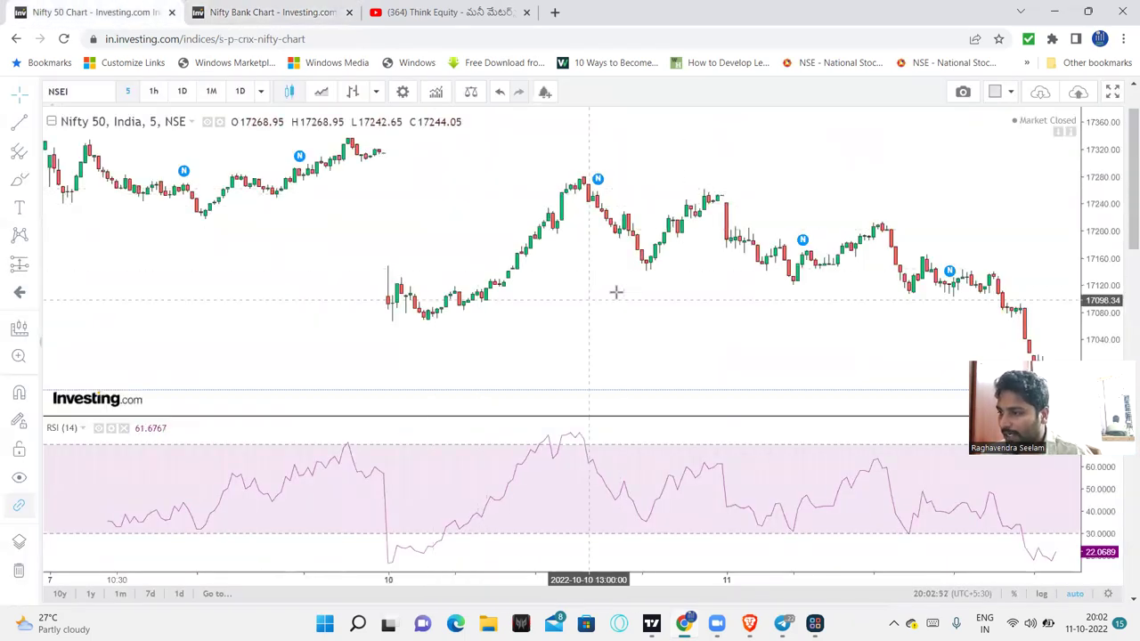
left_click_drag(825, 168, 634, 152)
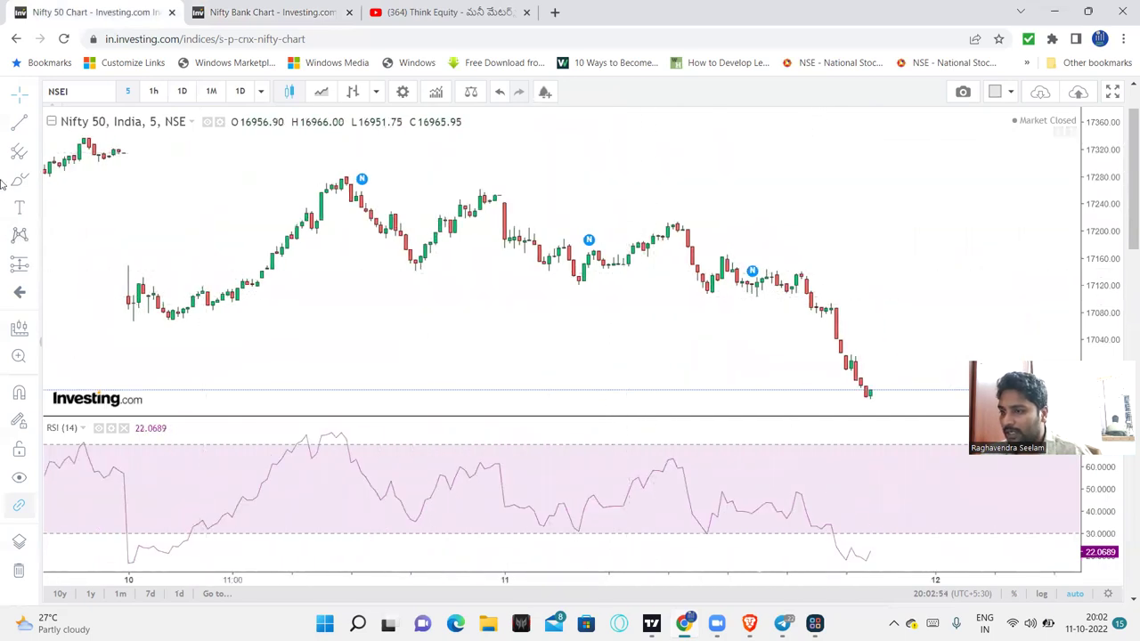
left_click(14, 128)
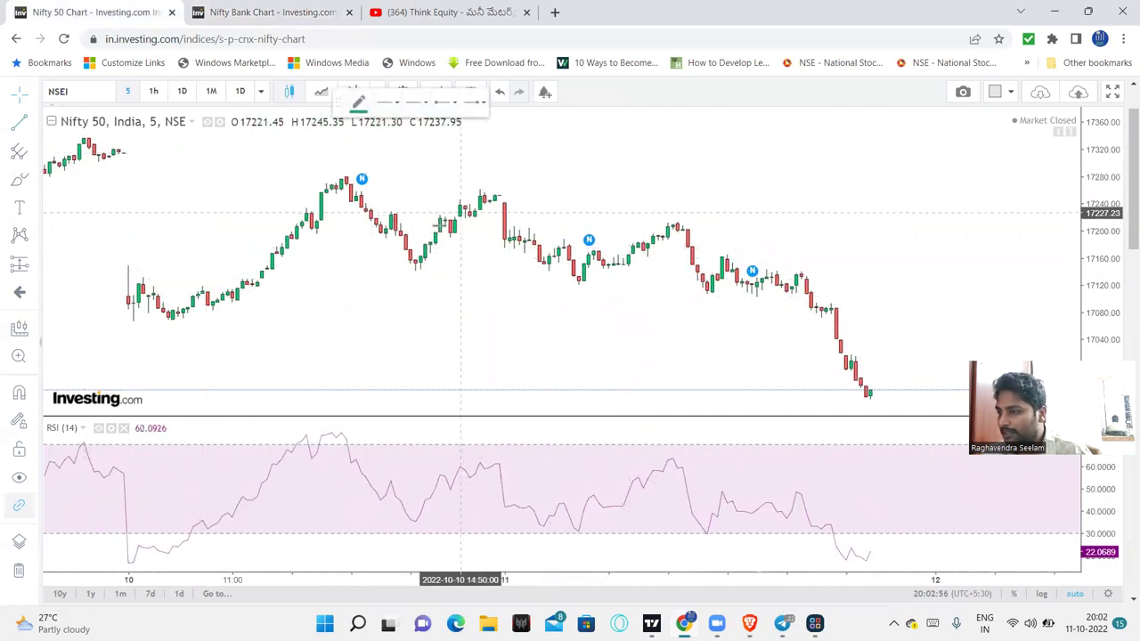
left_click(341, 294)
left_click(895, 294)
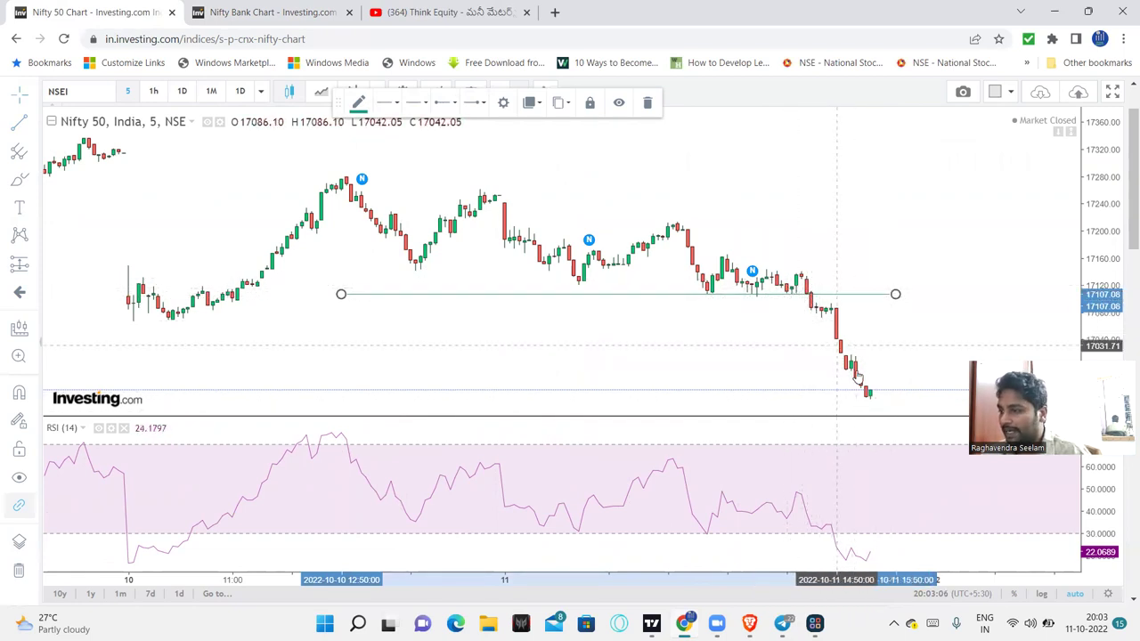
Step: Switch Nifty 50 to 1-hour candles, then return to the Nifty Bank chart
scroll(837, 285, "down", 1)
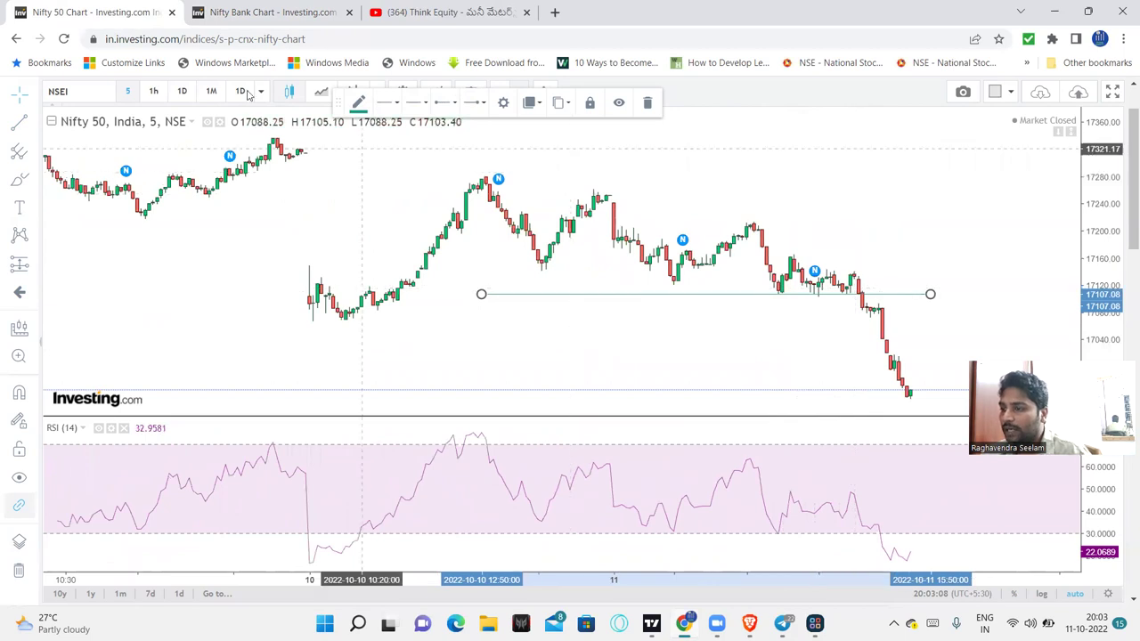
left_click(154, 92)
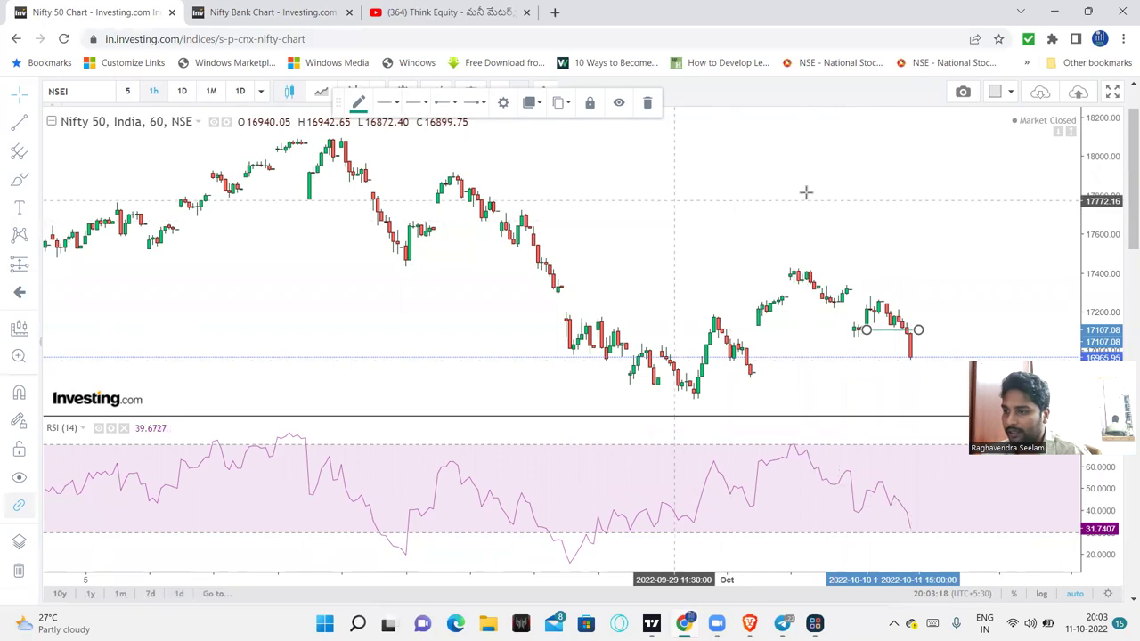
left_click(592, 232)
left_click_drag(593, 232, 399, 235)
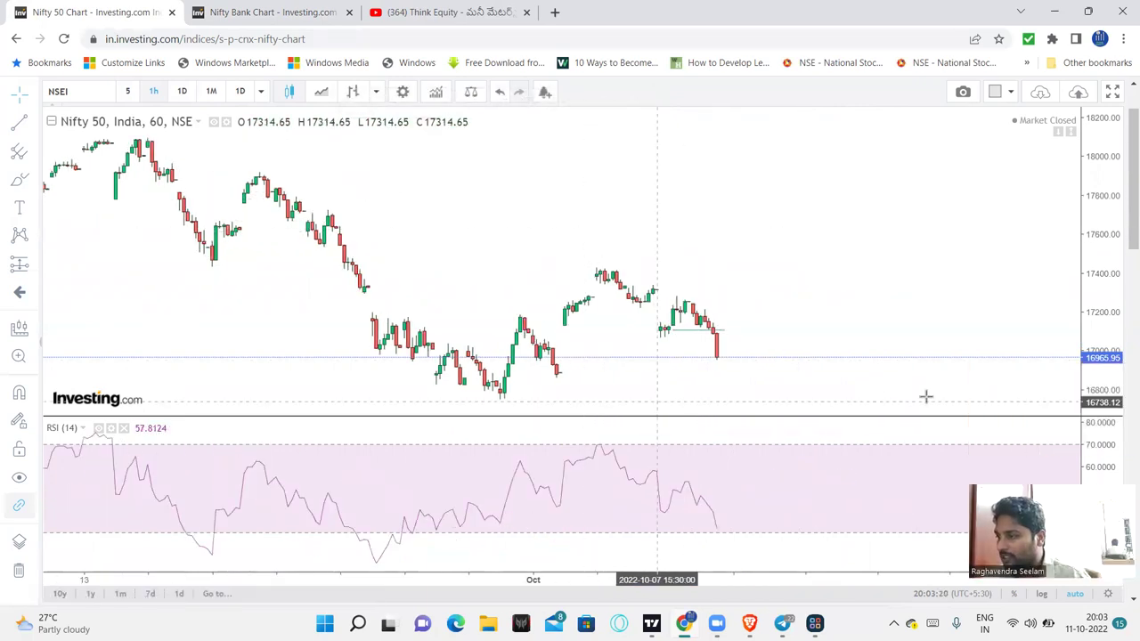
left_click(292, 9)
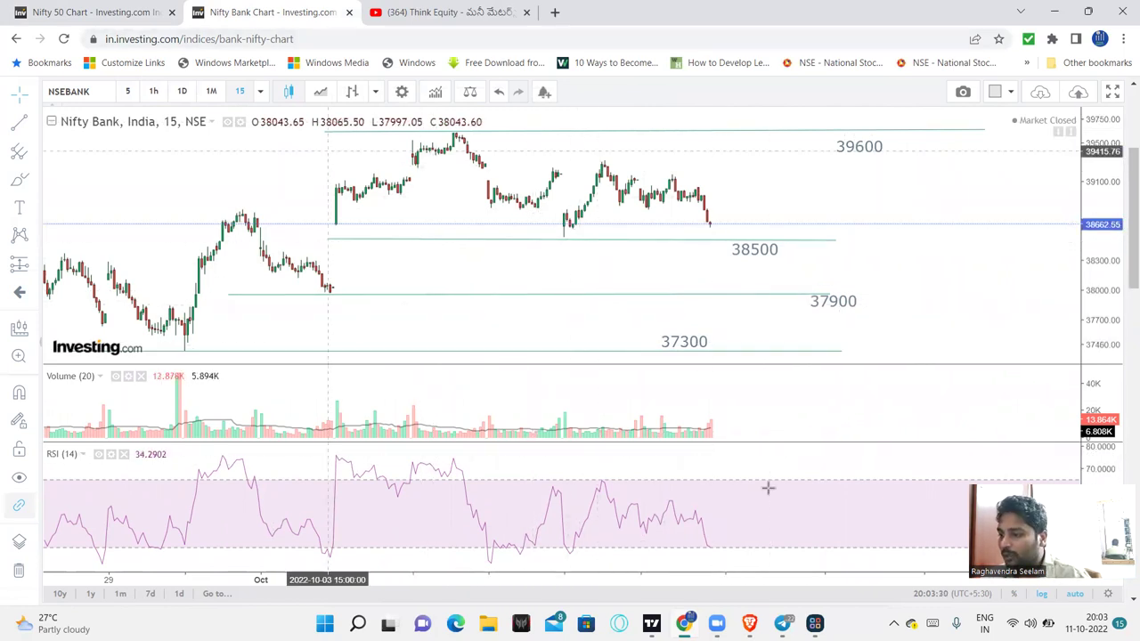
Step: In Telegram, view the 'Will the bearish trend continue??' chart photo full size, then close it
key("alt+Tab")
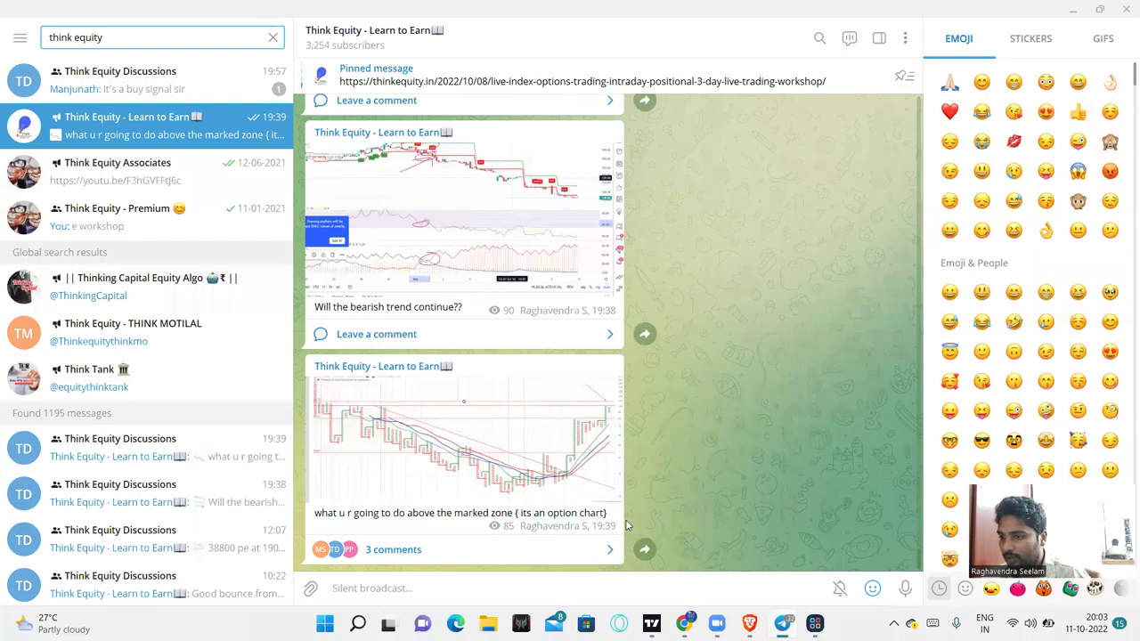
left_click(448, 220)
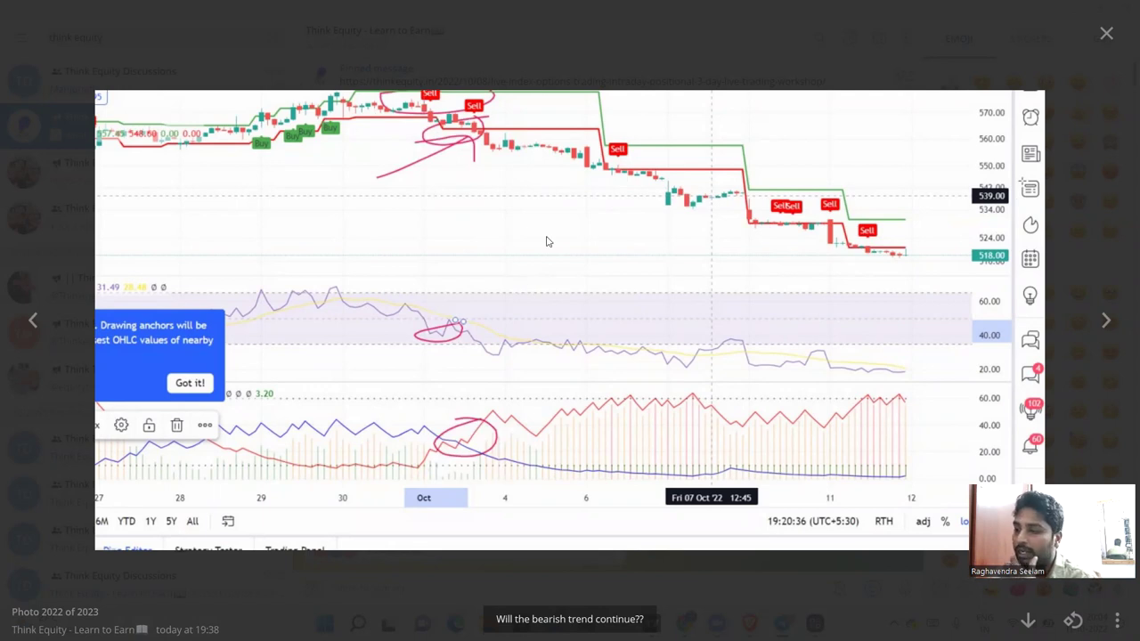
left_click(1104, 35)
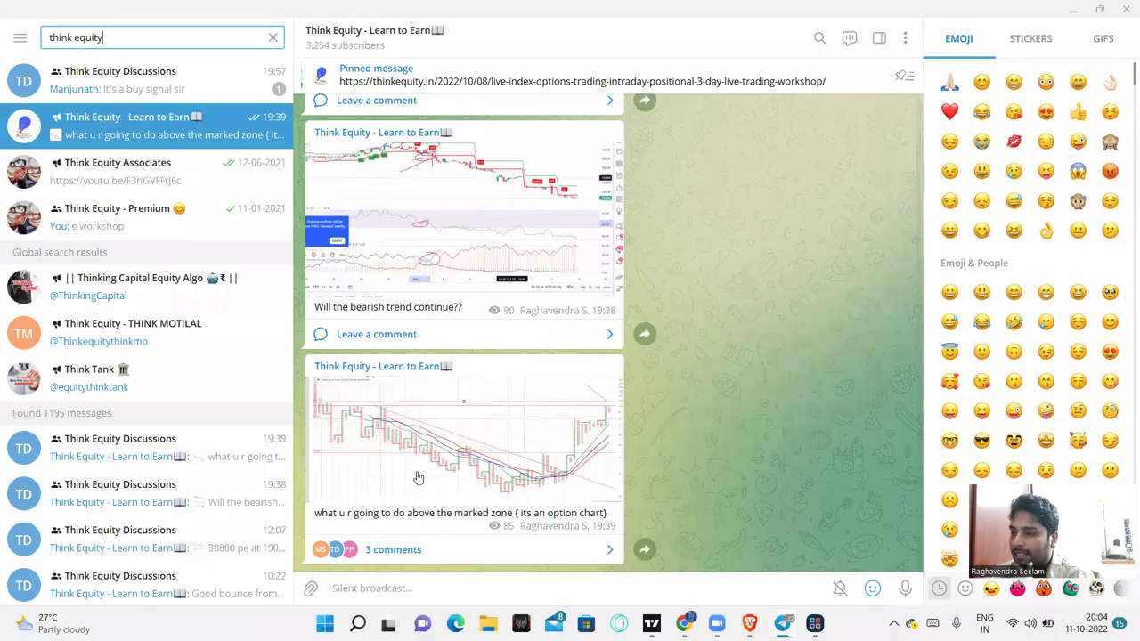
Step: Review the option-chart photo full size, close it, and return to Chrome
left_click(491, 381)
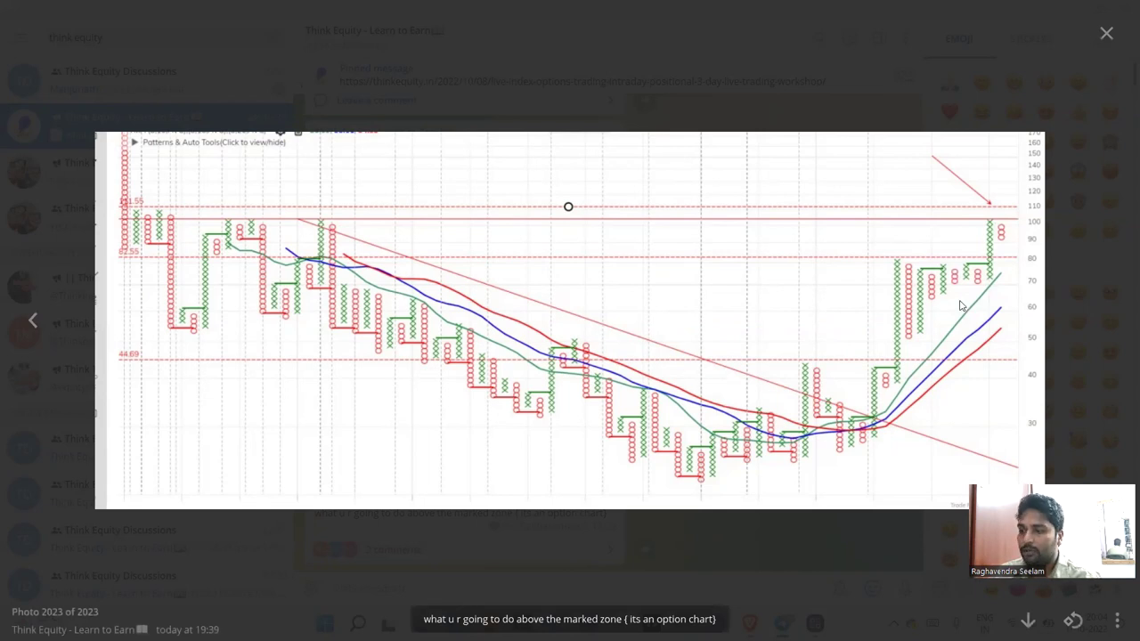
left_click(1104, 34)
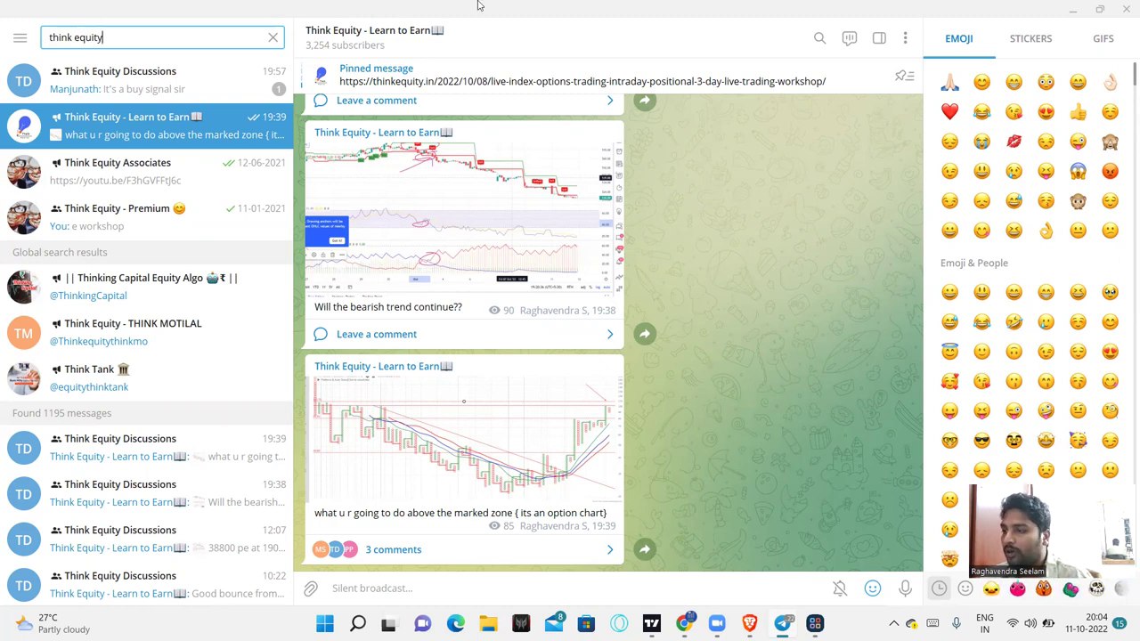
key("alt+Tab")
Step: Go to thinkequity.in in a new tab and open the 'Nifty – BankNifty – Strangle charts – 11 Oct' post
left_click(554, 13)
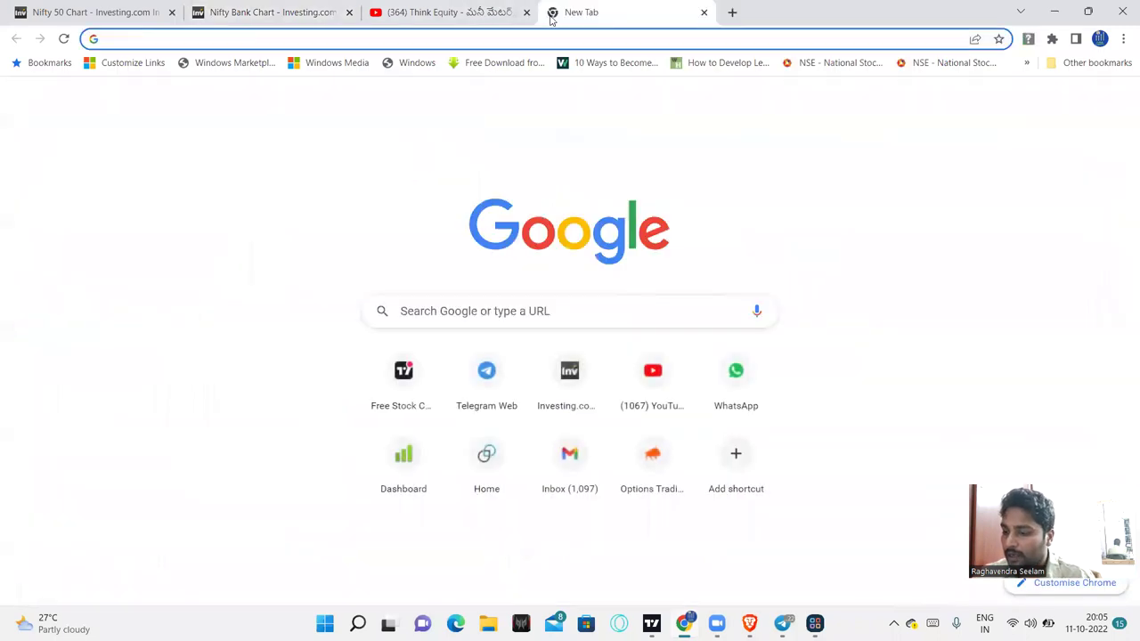
type("thin")
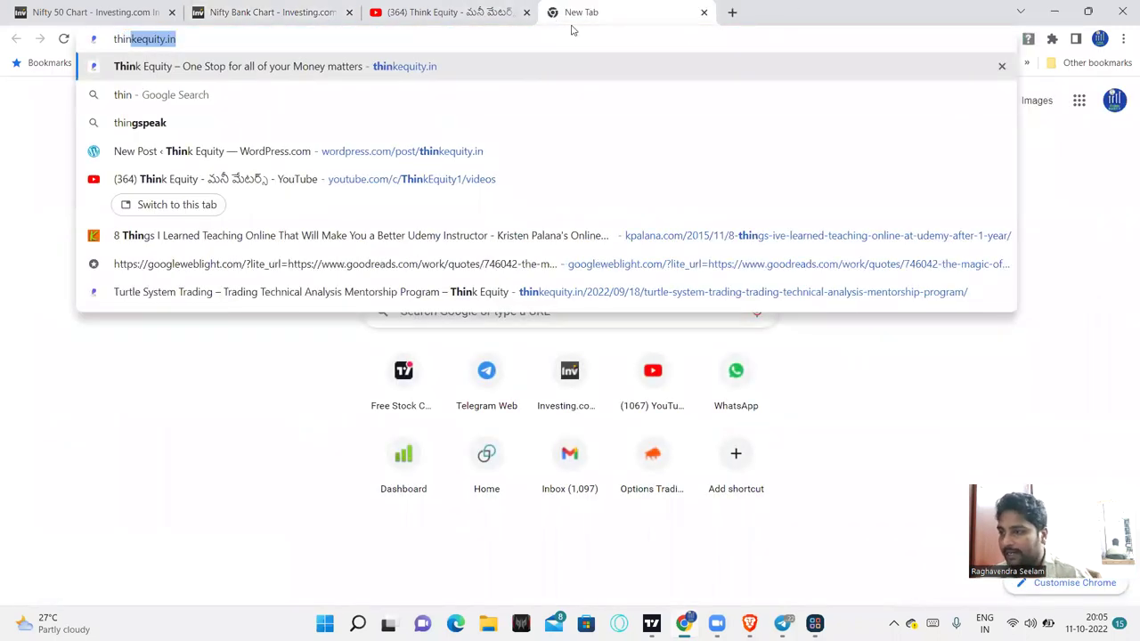
left_click(422, 68)
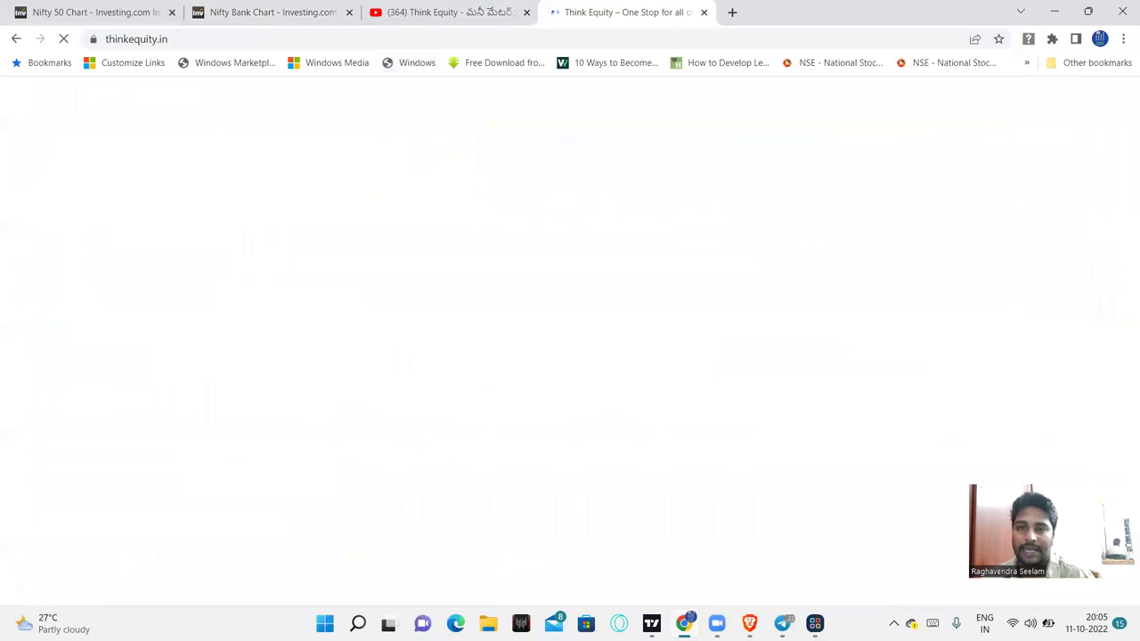
scroll(947, 405, "down", 1)
scroll(947, 404, "down", 3)
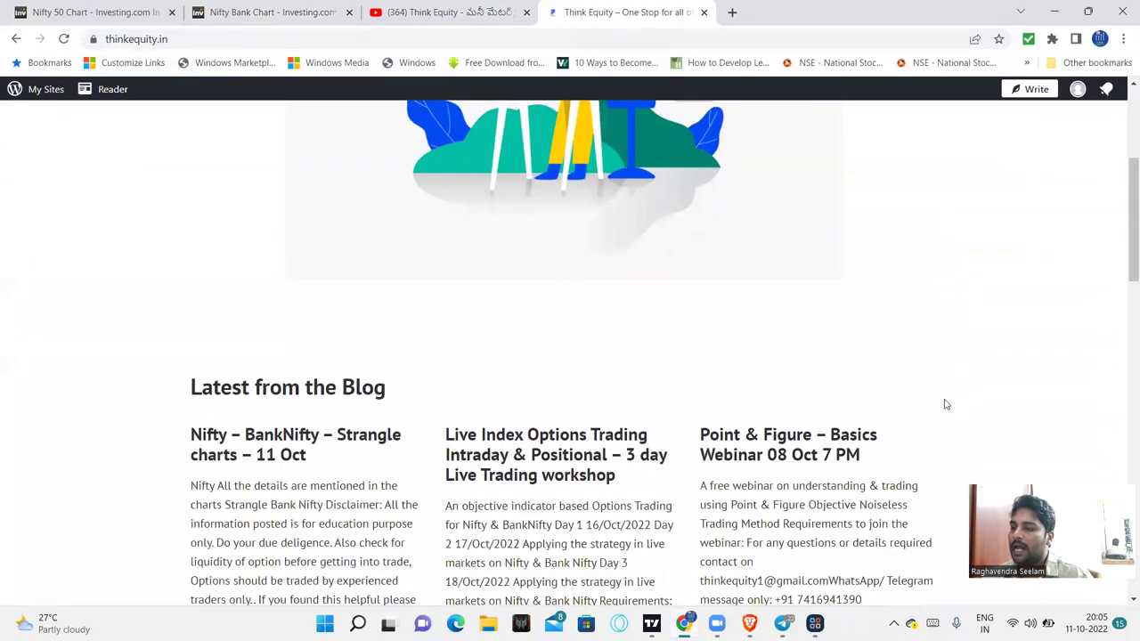
left_click(343, 436)
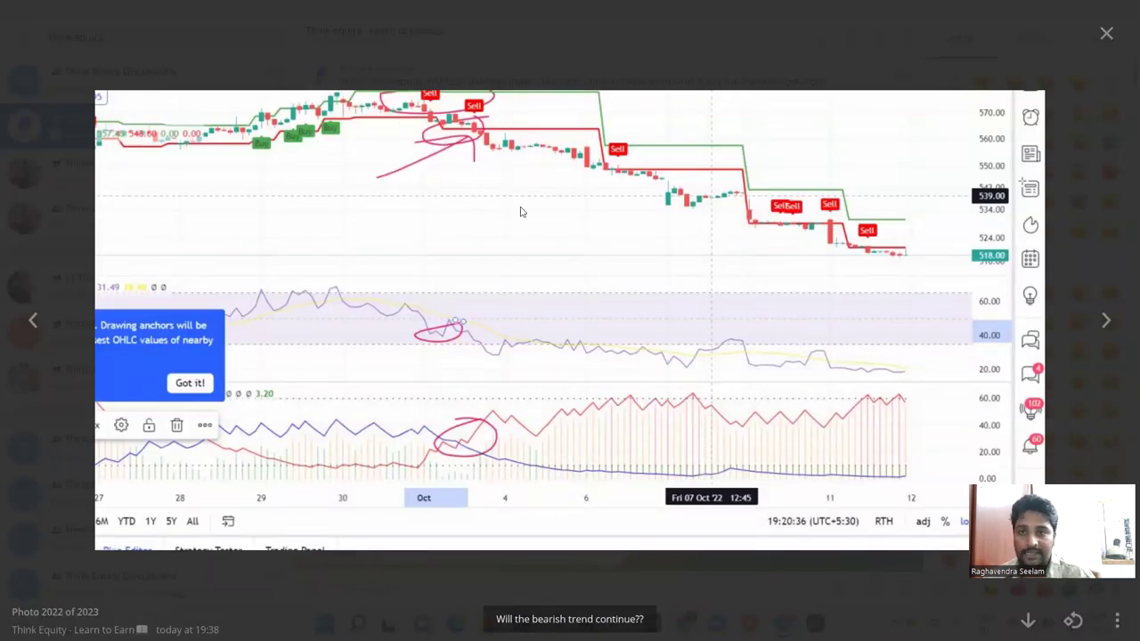
left_click(1105, 33)
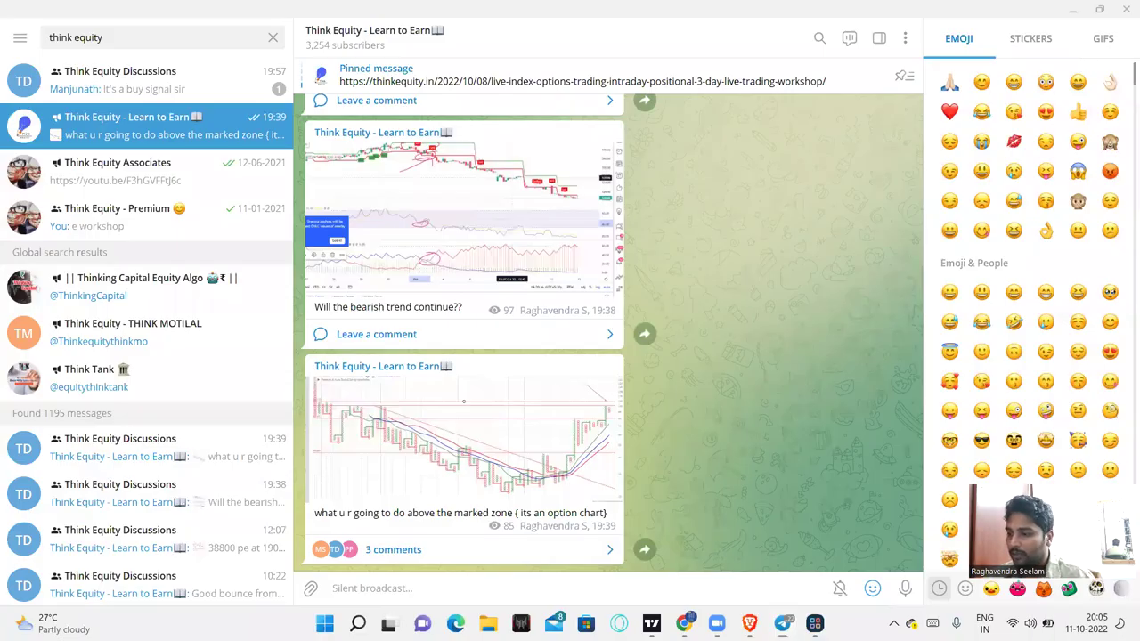
left_click(677, 535)
Step: Return to the Think Equity homepage and read the 3-day Live Index Options Trading workshop post
scroll(663, 417, "down", 3)
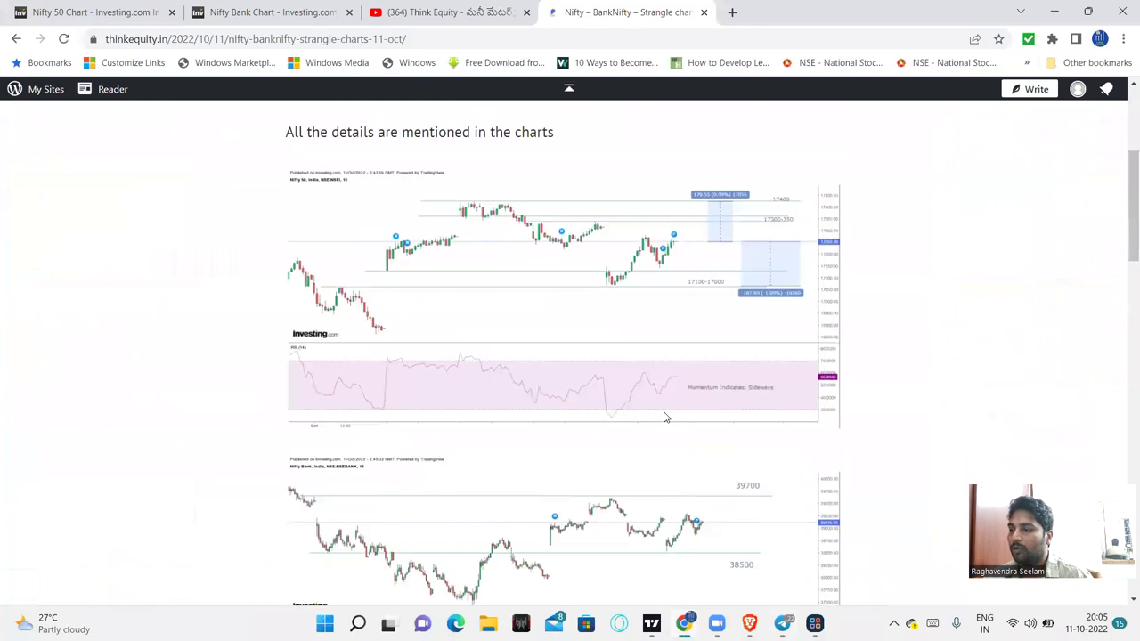
scroll(659, 392, "up", 5)
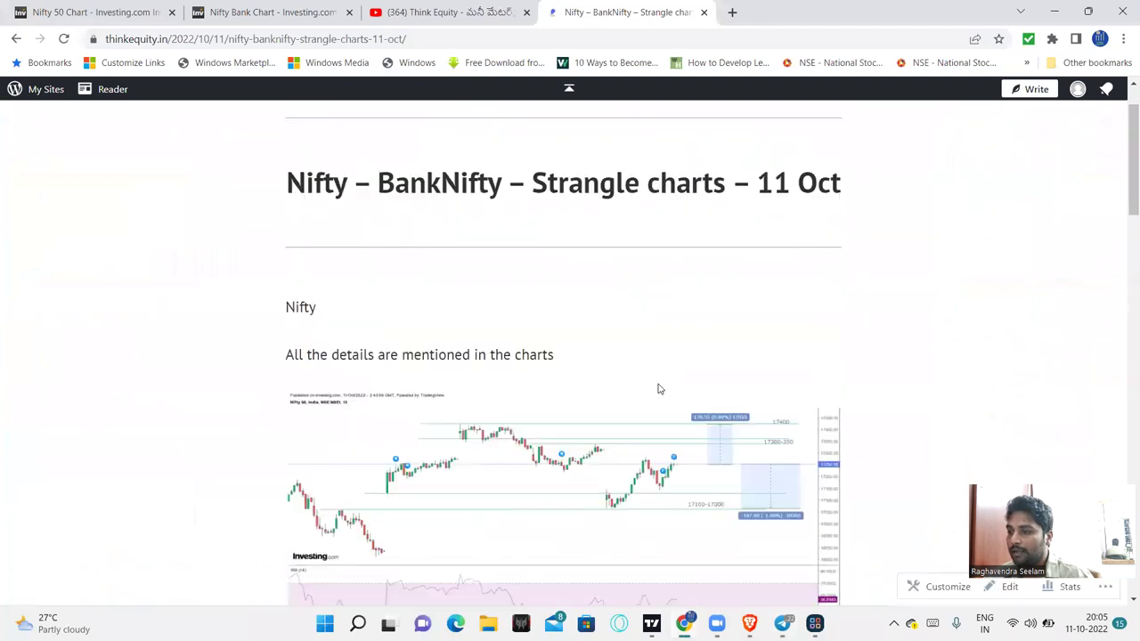
left_click(16, 40)
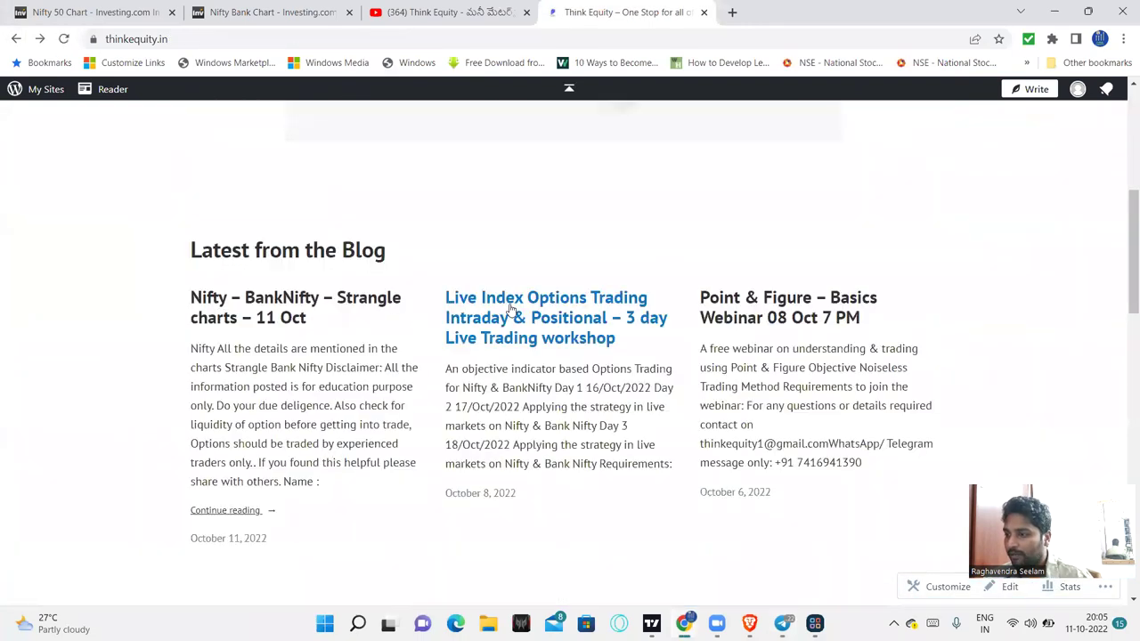
left_click(508, 308)
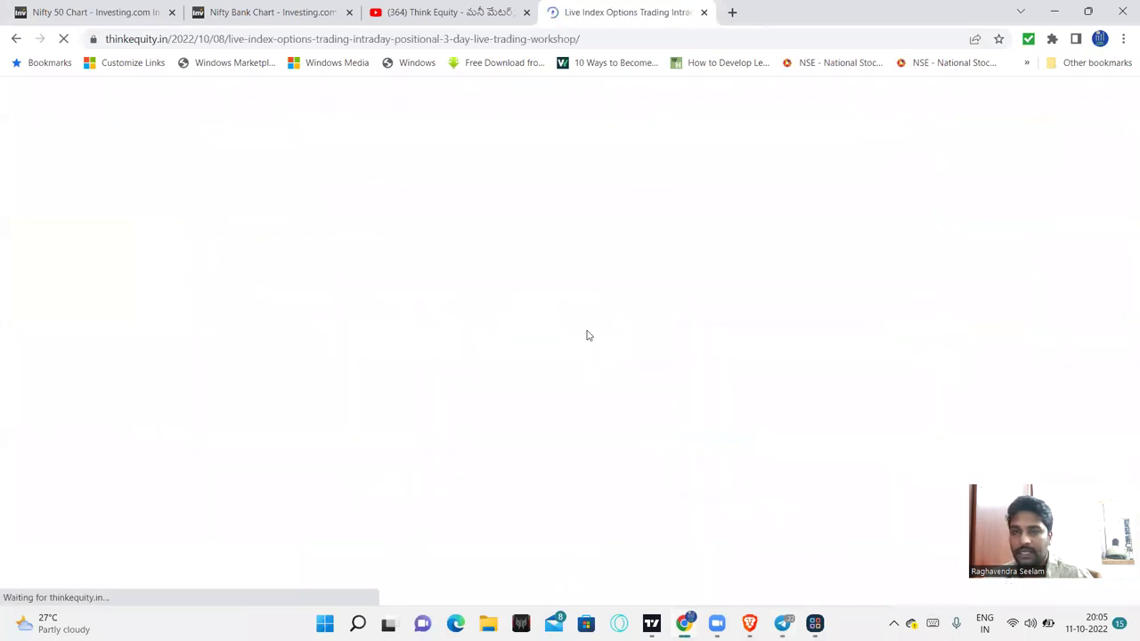
scroll(633, 354, "down", 2)
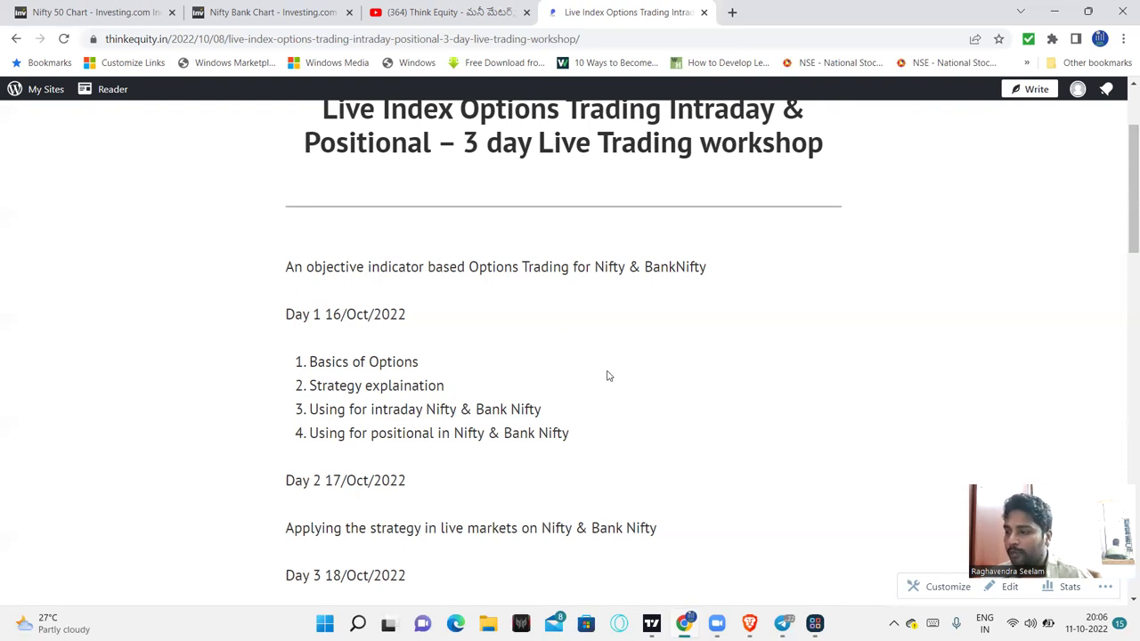
Step: Return to the Nifty Bank chart tab showing the 15-minute chart with its 39600–37300 levels
left_click(240, 13)
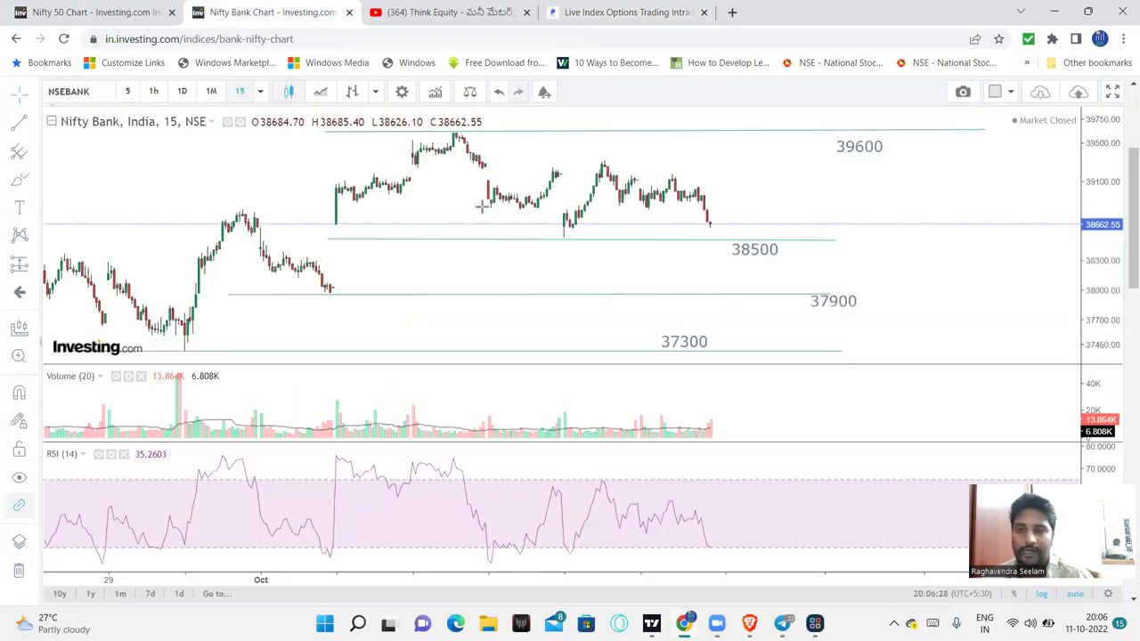